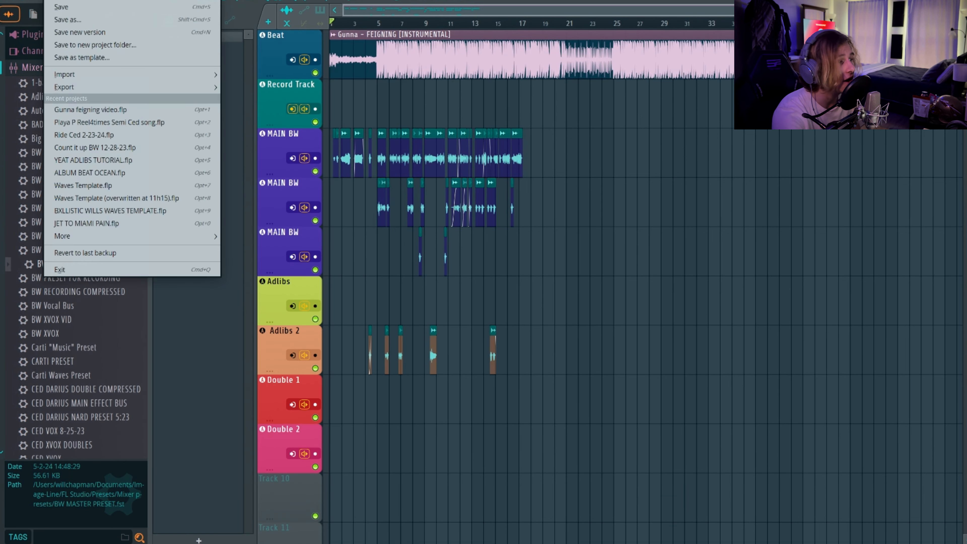
Bring up the mixer for the vocal project
{"action": "key", "text": "Escape"}
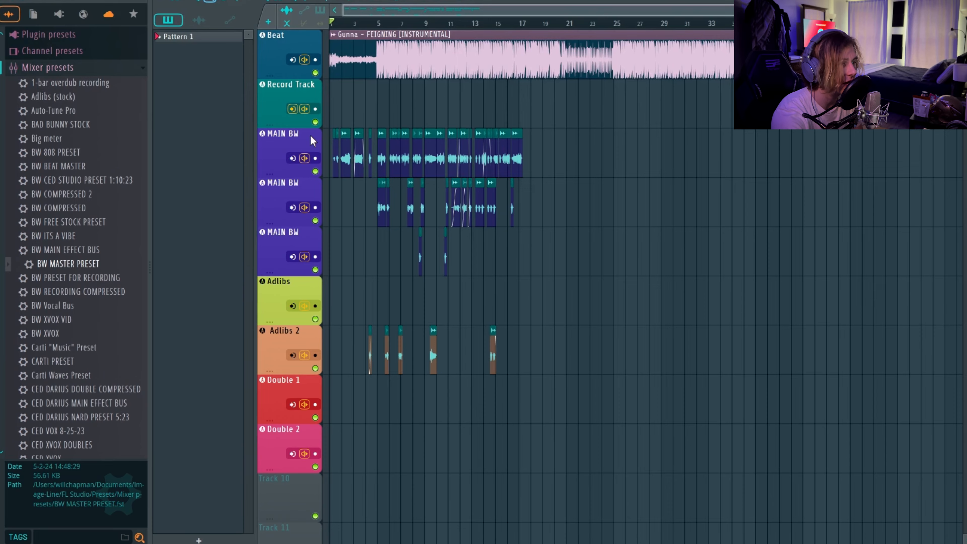
{"action": "scroll", "coordinate": [704, 159], "scroll_direction": "up", "scroll_amount": 5}
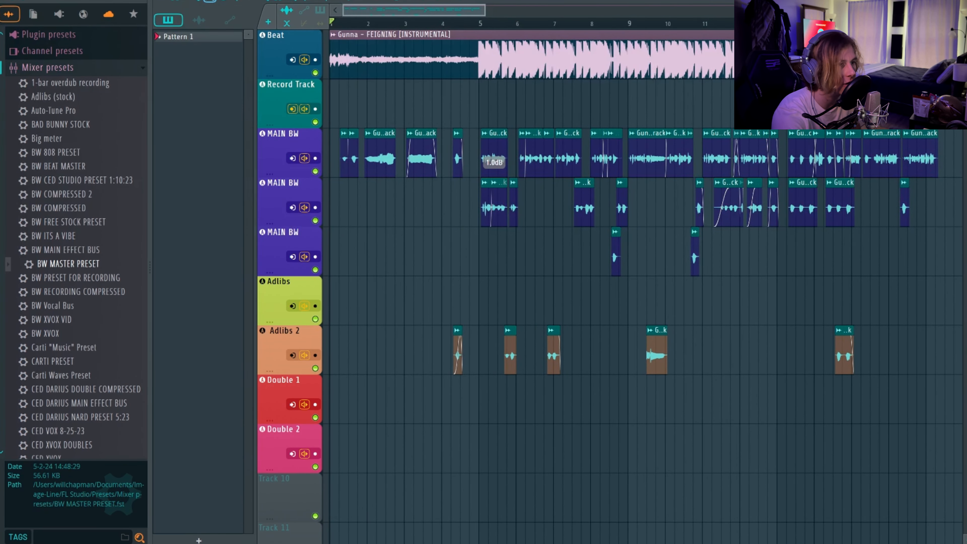
{"action": "key", "text": "F9"}
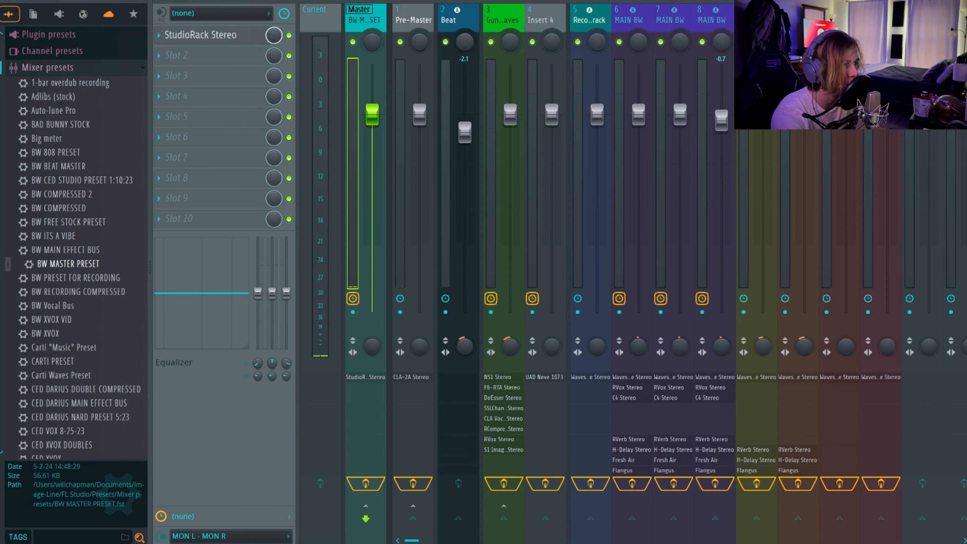
Look through the list of new-project templates
{"action": "left_click", "coordinate": [54, 0]}
{"action": "mouse_move", "coordinate": [84, 0]}
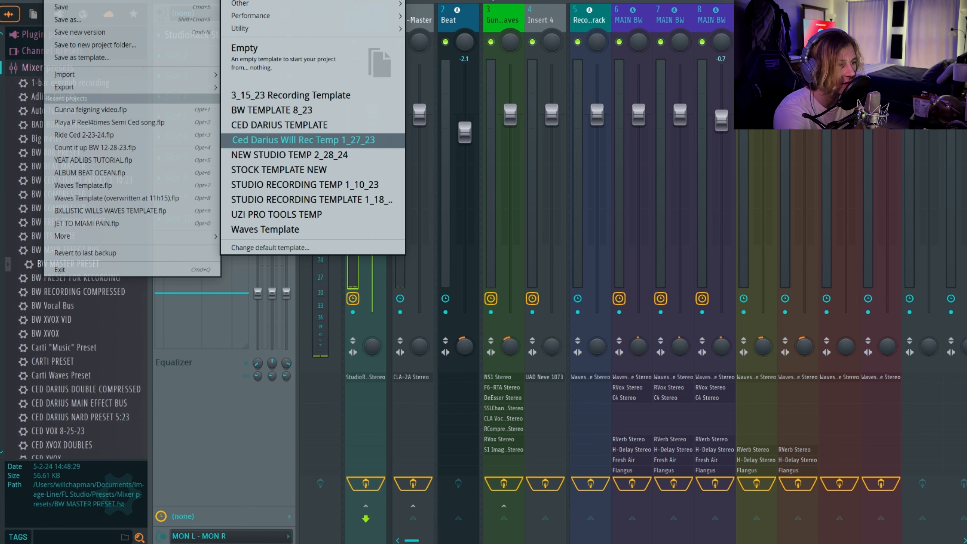
{"action": "left_click", "coordinate": [530, 17]}
Compare the effect chains on the Gunna Waves bus and the first MAIN BW vocal track
{"action": "left_click", "coordinate": [499, 19]}
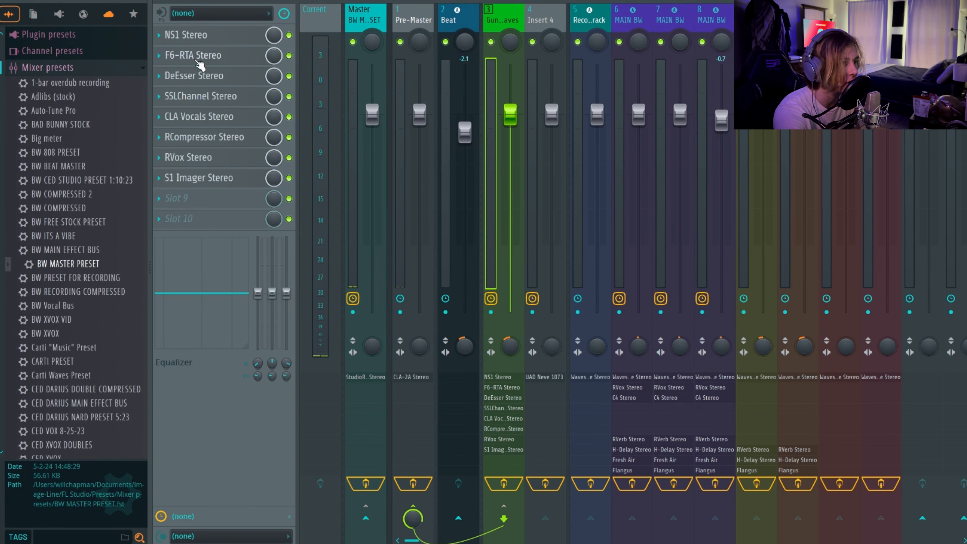
{"action": "left_click", "coordinate": [642, 24]}
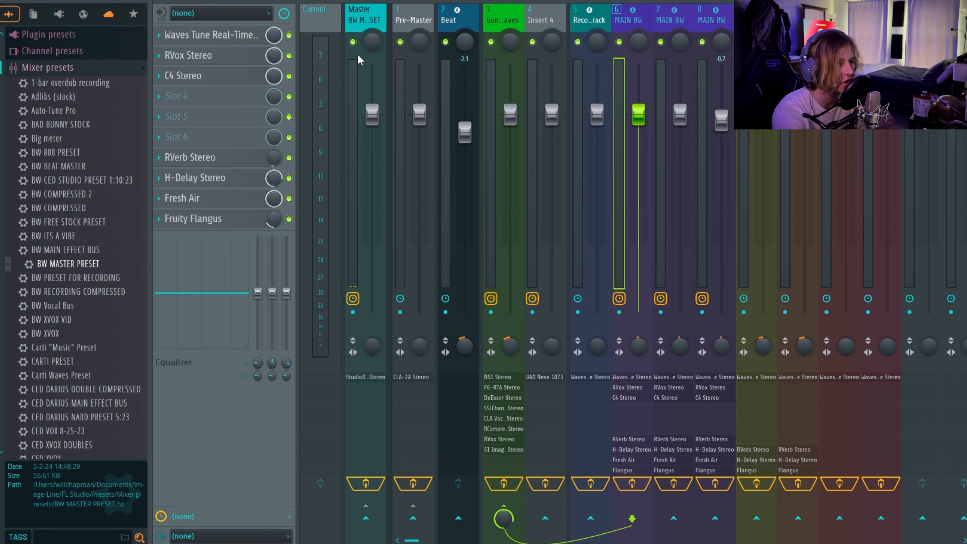
{"action": "left_click", "coordinate": [512, 25]}
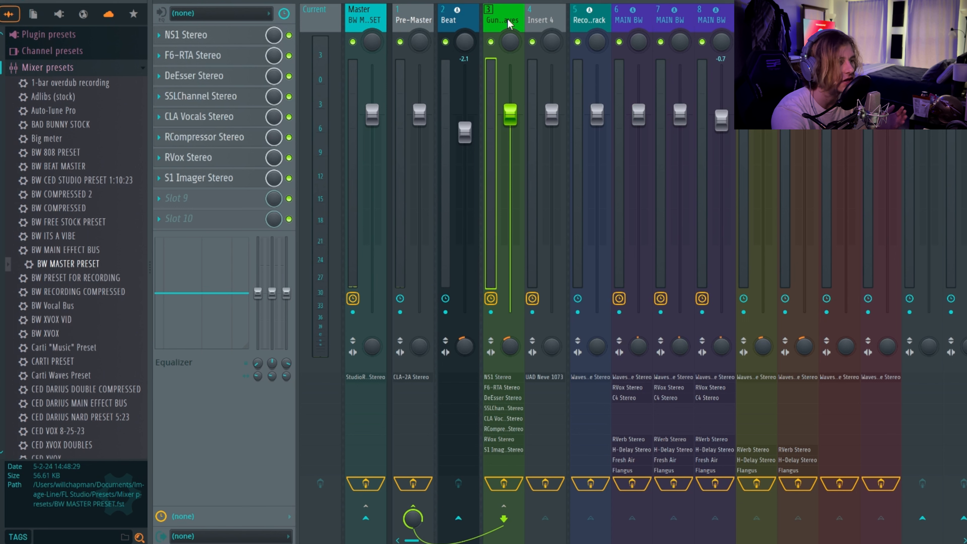
{"action": "left_click", "coordinate": [632, 17]}
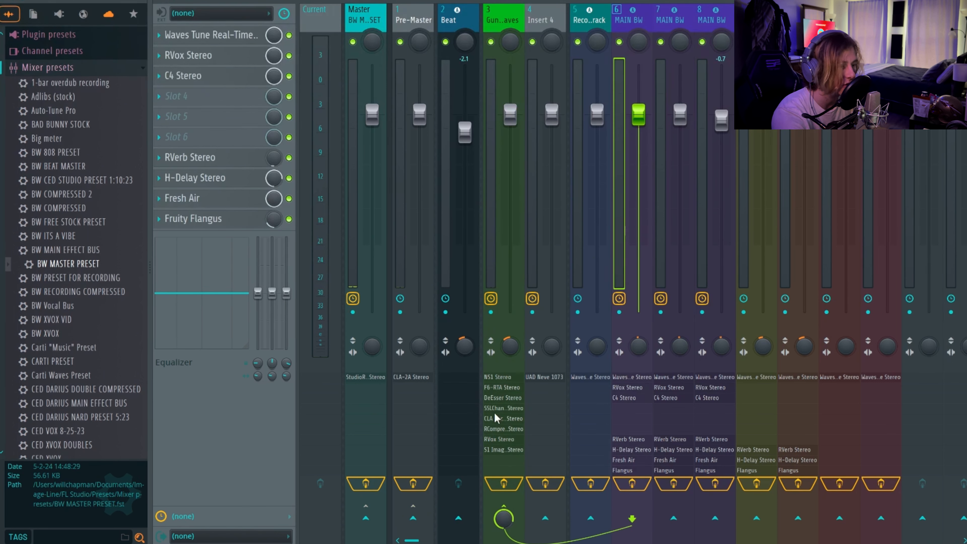
{"action": "left_click", "coordinate": [503, 6]}
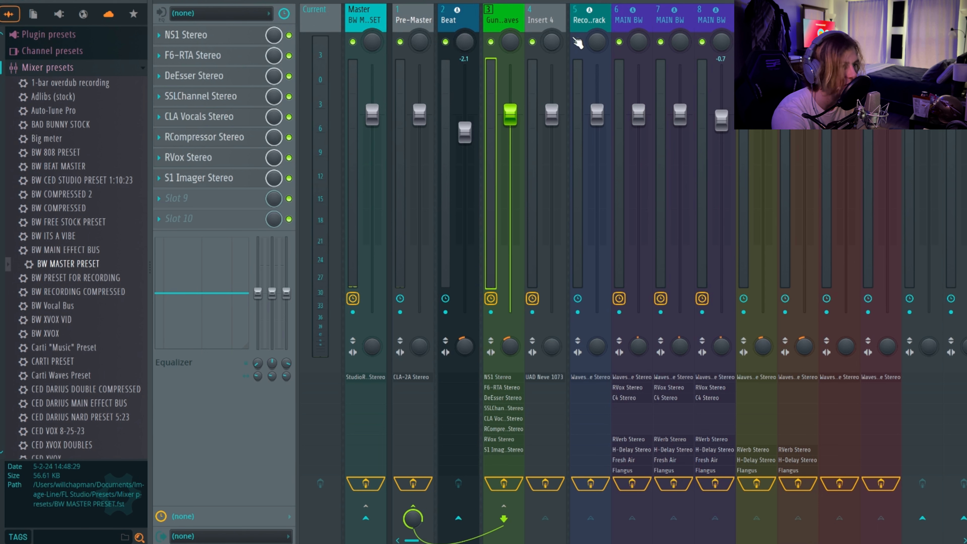
{"action": "left_click", "coordinate": [593, 21]}
{"action": "left_click", "coordinate": [624, 20]}
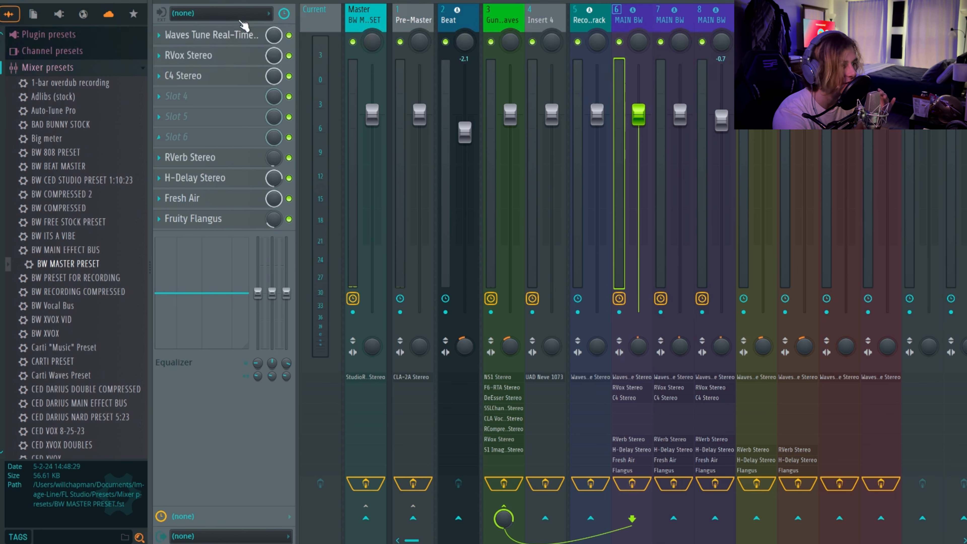
{"action": "left_click", "coordinate": [510, 19]}
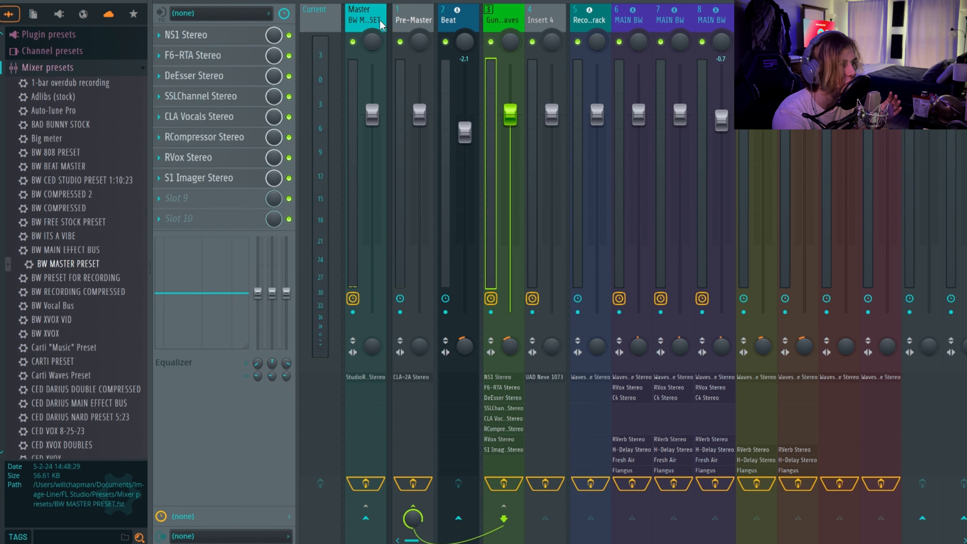
{"action": "left_click", "coordinate": [628, 19]}
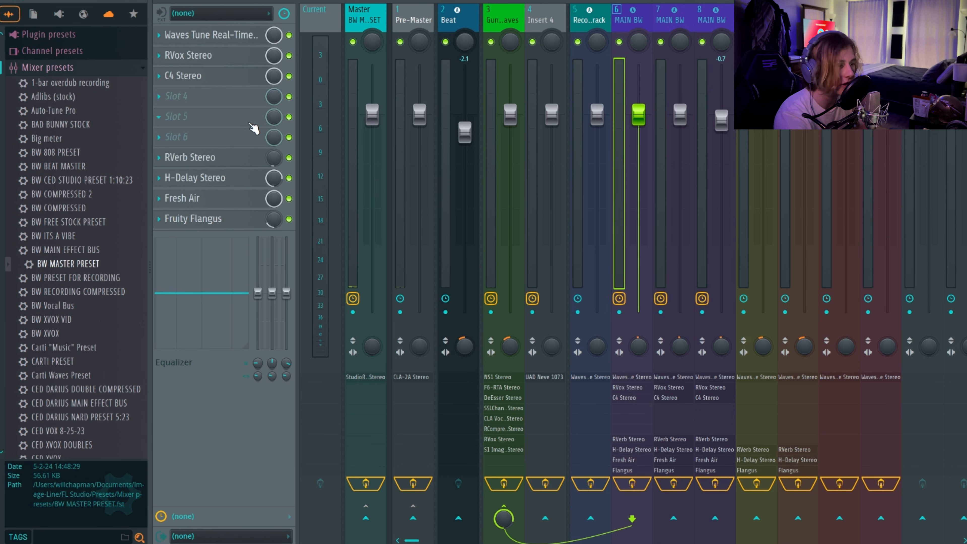
{"action": "left_click", "coordinate": [503, 112]}
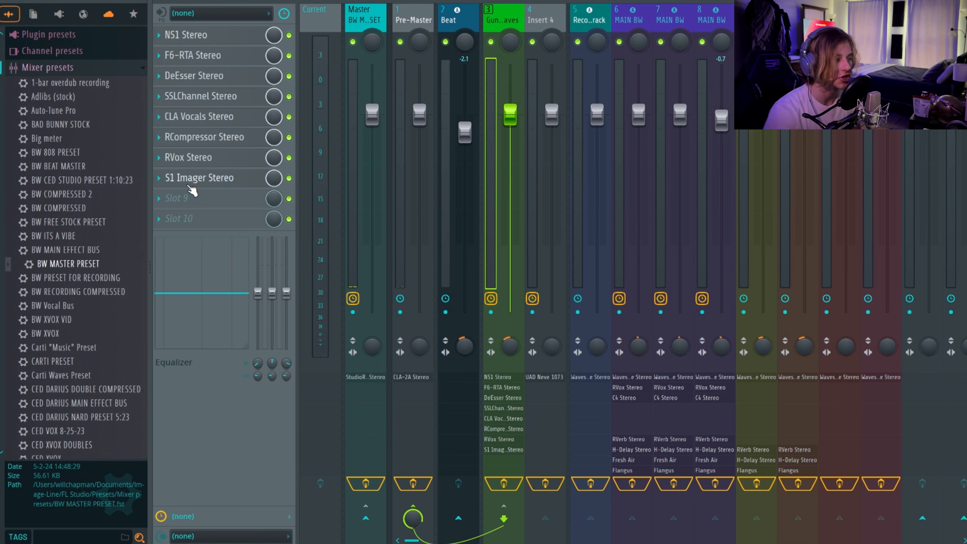
Review the NS1 noise suppressor on the Gunna Waves bus and the low-cut filter and band 1 in F6-RTA
{"action": "left_click", "coordinate": [209, 40]}
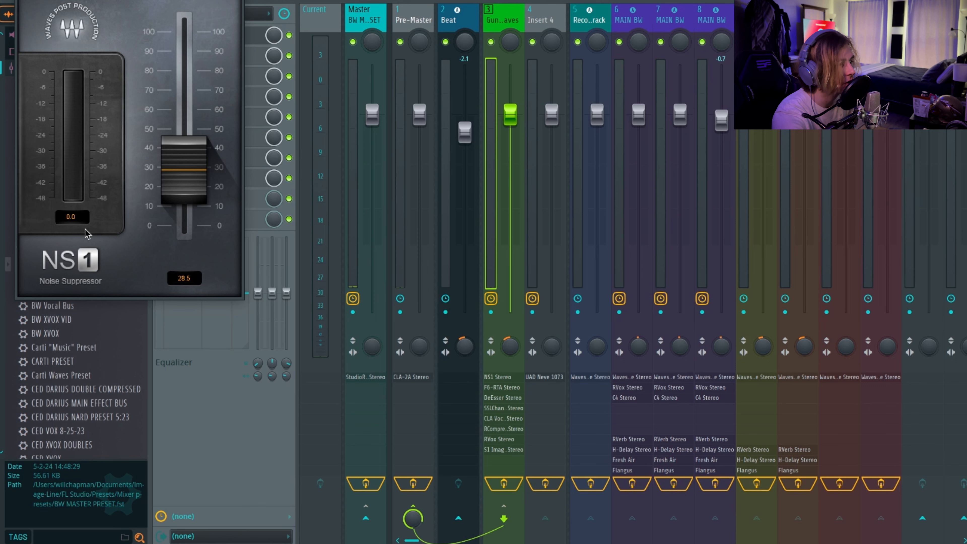
{"action": "left_click", "coordinate": [237, 1]}
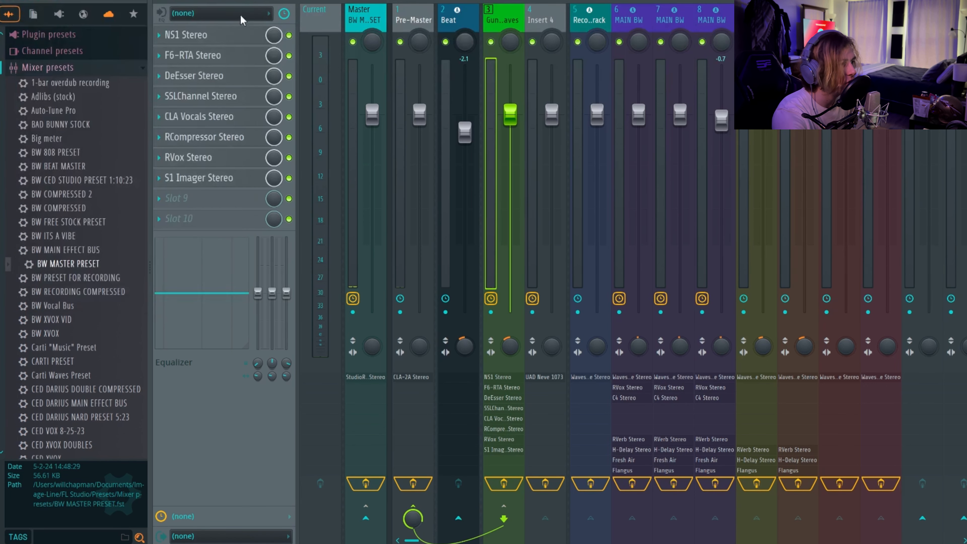
{"action": "left_click", "coordinate": [206, 55]}
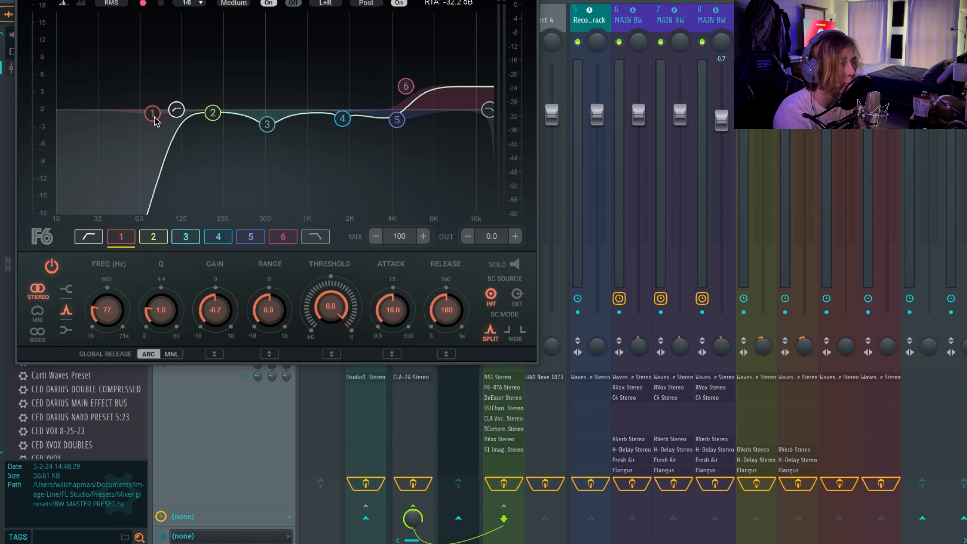
{"action": "left_click", "coordinate": [177, 109]}
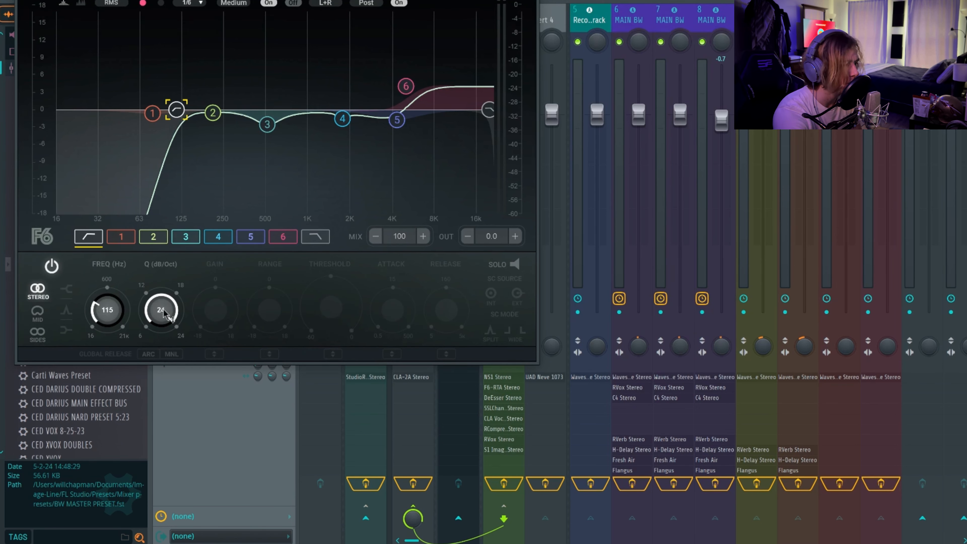
{"action": "left_click", "coordinate": [156, 114]}
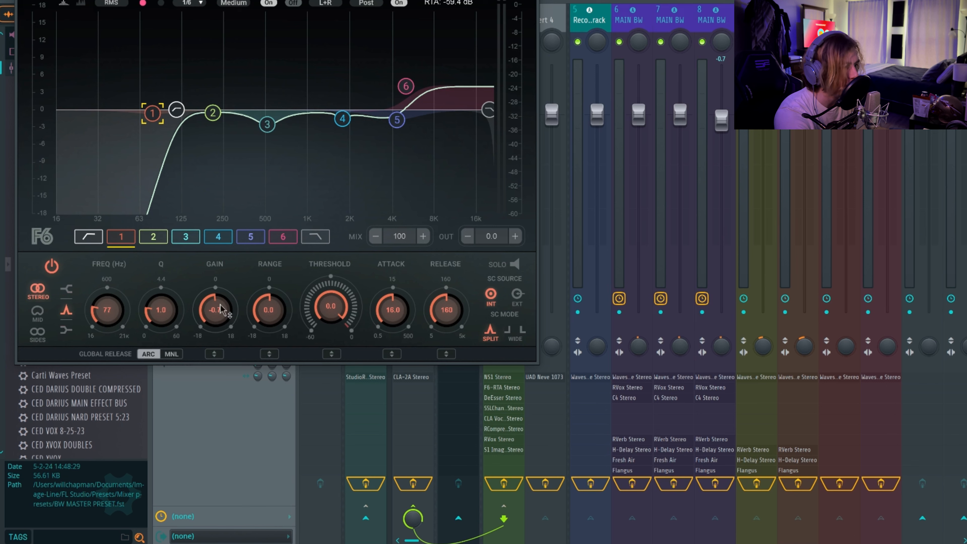
Try a deeper cut on F6 band 3, with a gain of -4.0 dB at 504 Hz, and undo it
{"action": "left_click", "coordinate": [267, 124]}
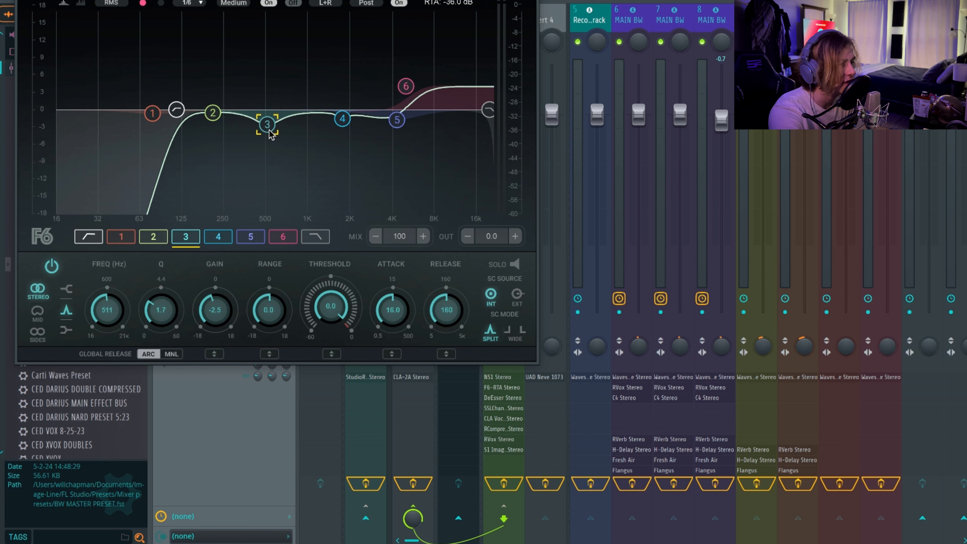
{"action": "left_click_drag", "start_coordinate": [269, 127], "coordinate": [269, 134]}
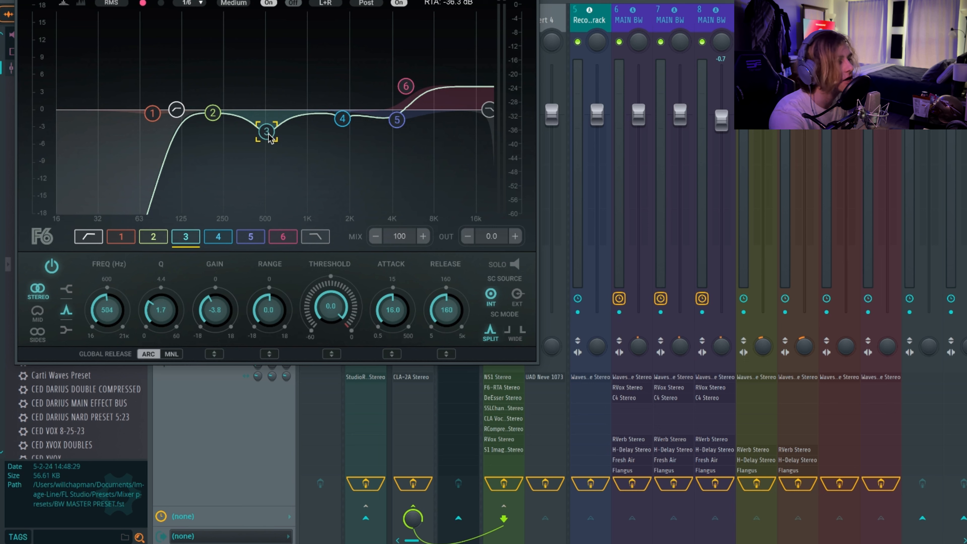
{"action": "left_click_drag", "start_coordinate": [268, 137], "coordinate": [267, 139]}
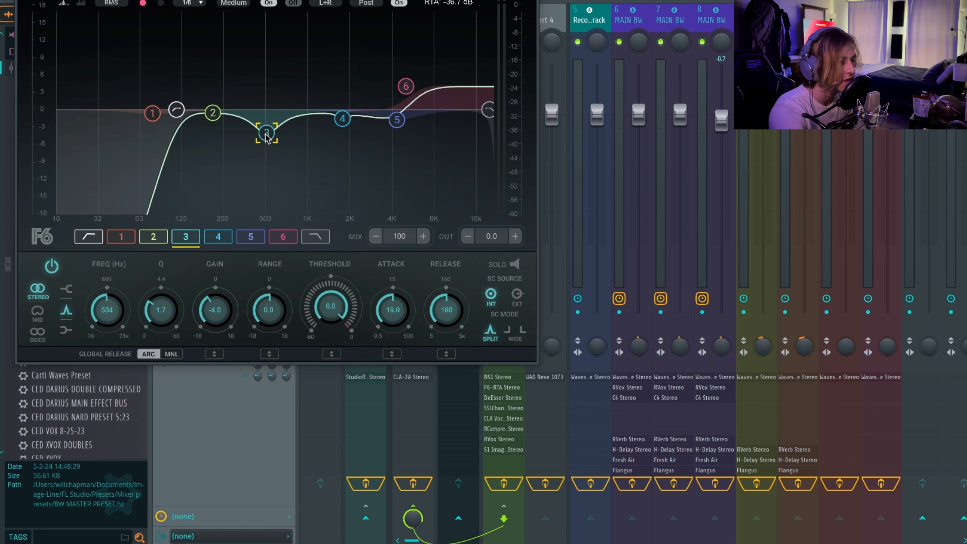
{"action": "key", "text": "super+z"}
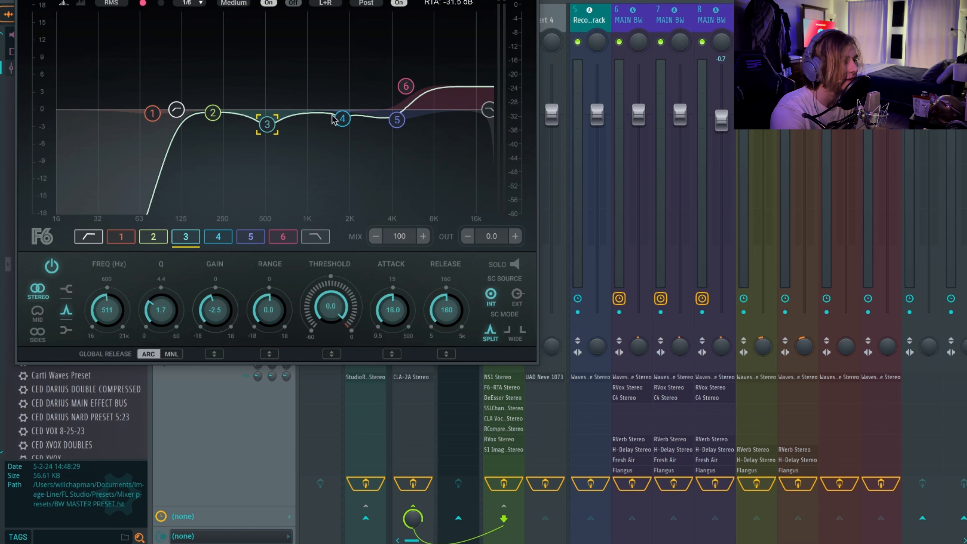
Examine the settings of F6 bands 4, 5 and 6 and of the DeEsser
{"action": "left_click", "coordinate": [342, 119]}
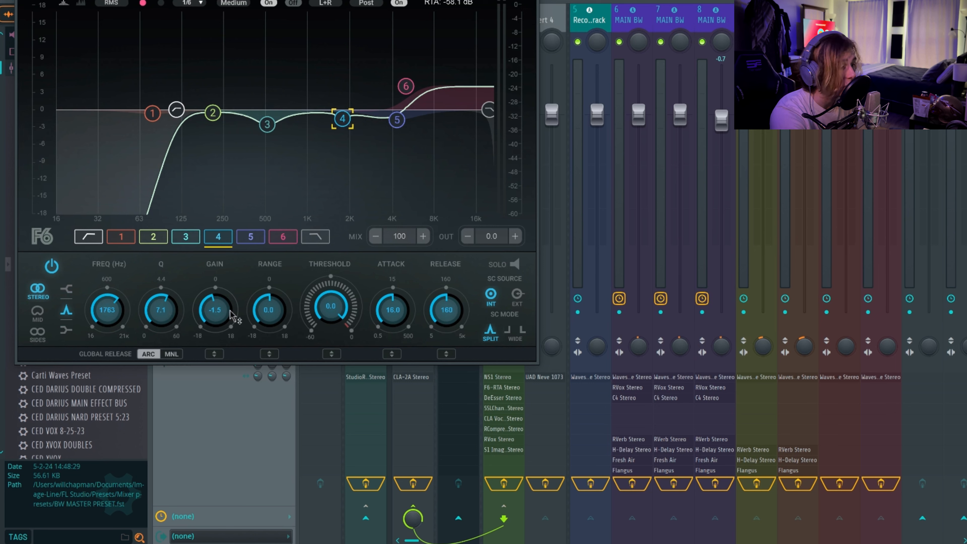
{"action": "left_click", "coordinate": [398, 123]}
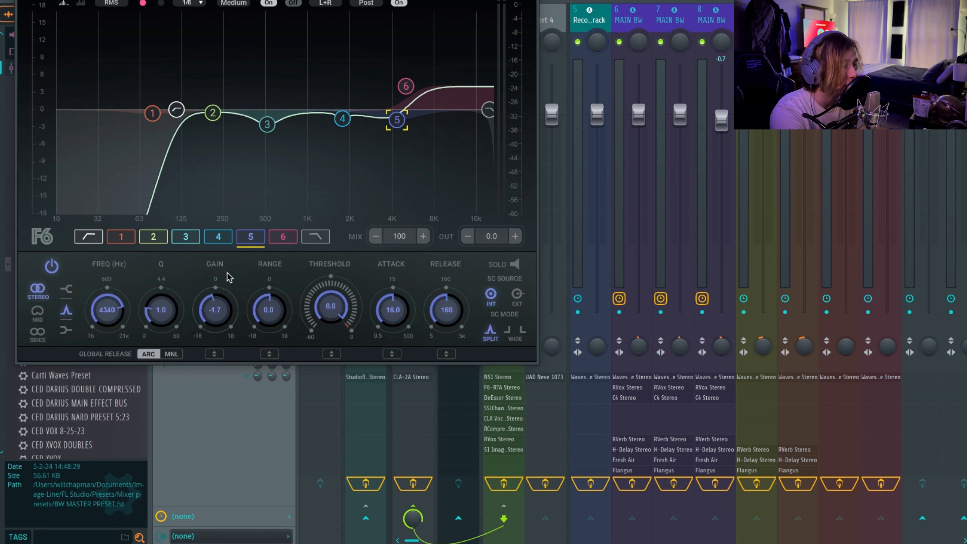
{"action": "left_click", "coordinate": [404, 87]}
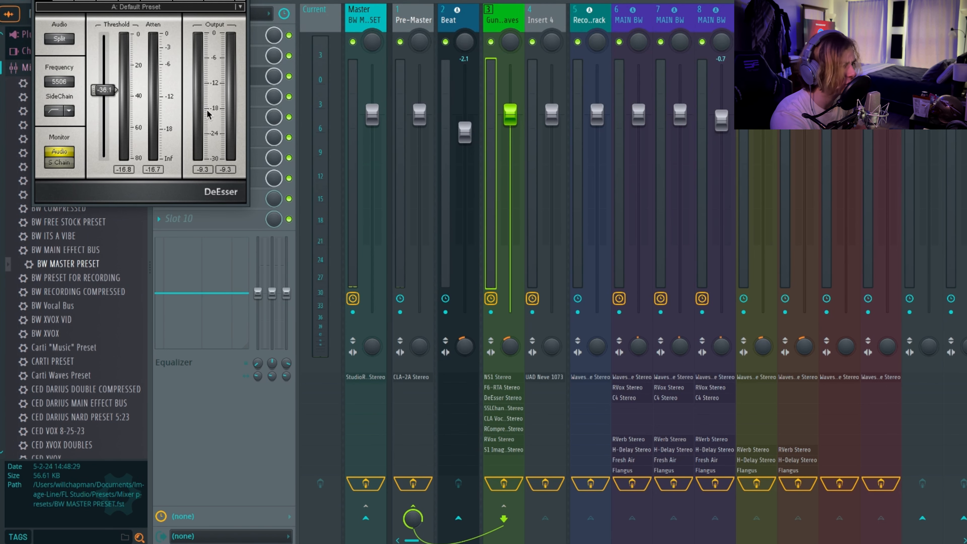
{"action": "left_click", "coordinate": [246, 2]}
Examine the equalizer, compressor threshold, release and analog settings in the SSLChannel plugin on the Gunna Waves bus
{"action": "left_click", "coordinate": [187, 100]}
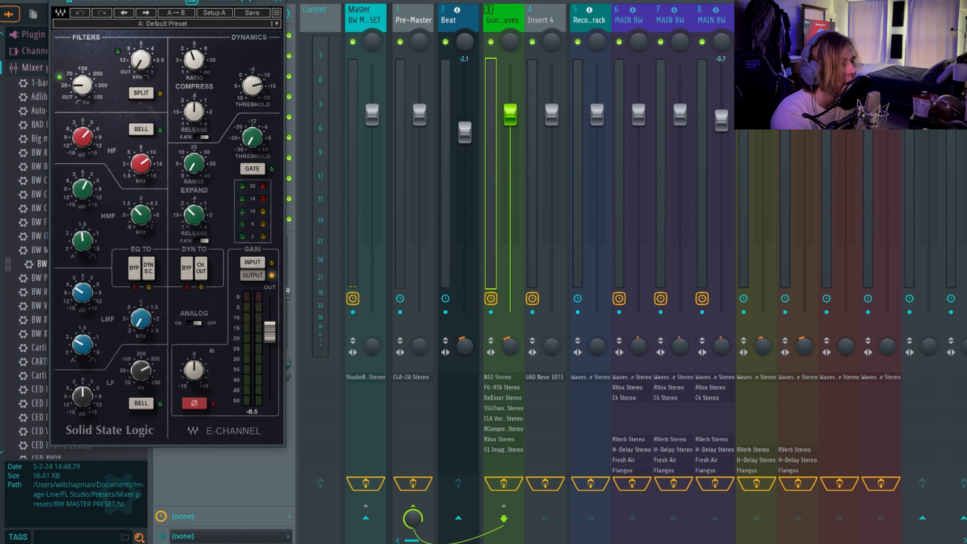
{"action": "mouse_move", "coordinate": [133, 223]}
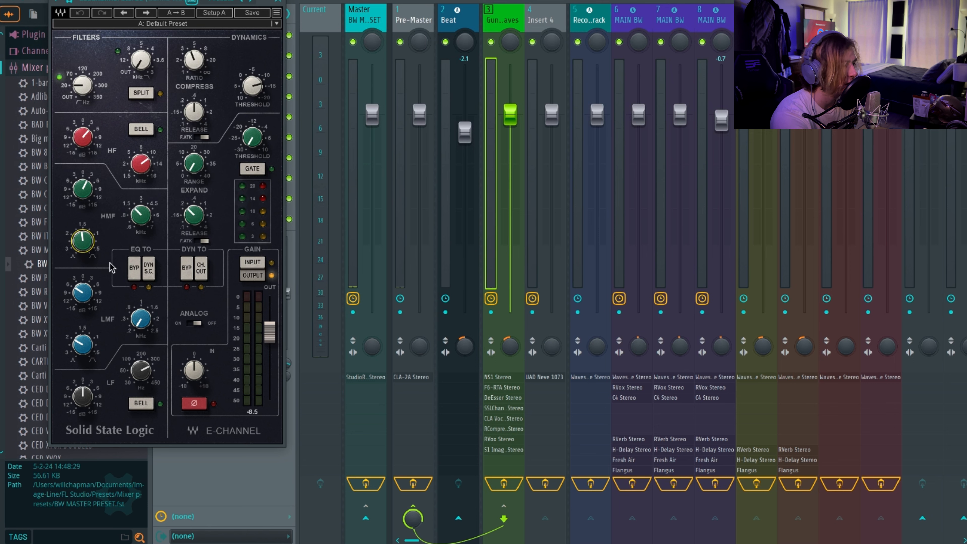
{"action": "mouse_move", "coordinate": [84, 290]}
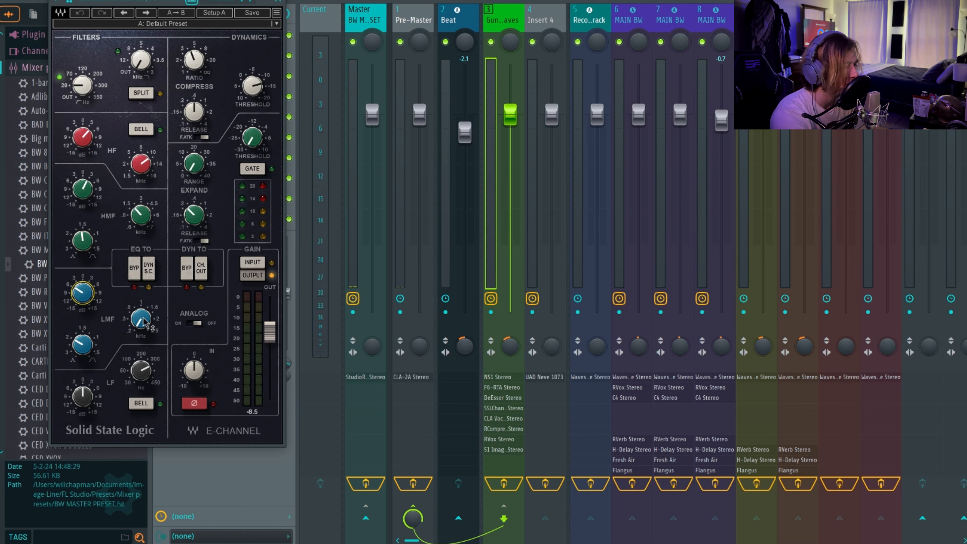
{"action": "mouse_move", "coordinate": [141, 318]}
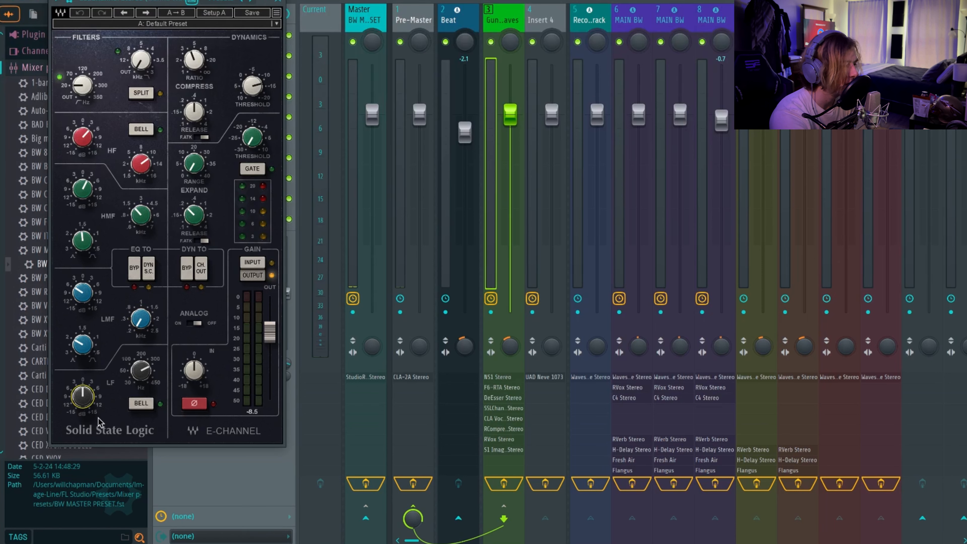
{"action": "mouse_move", "coordinate": [148, 381]}
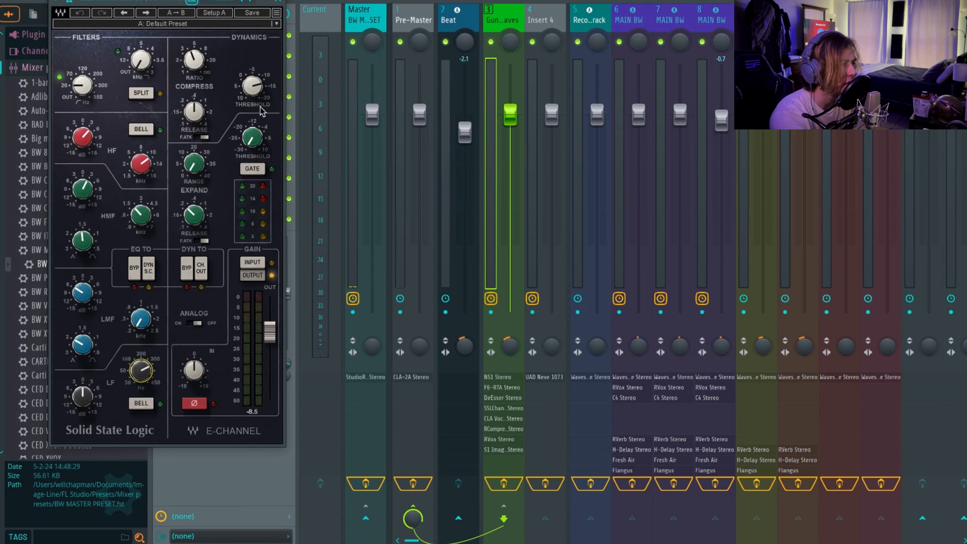
{"action": "mouse_move", "coordinate": [255, 96]}
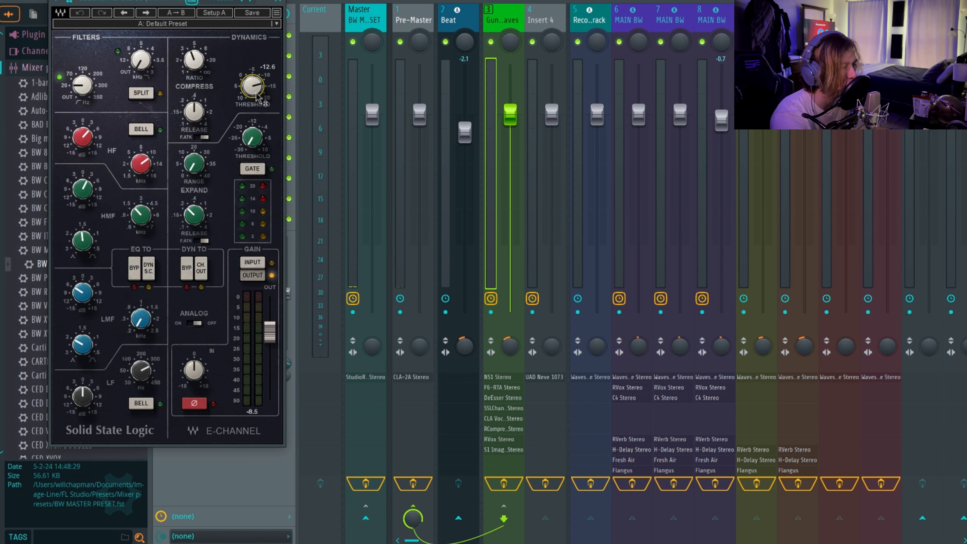
{"action": "mouse_move", "coordinate": [196, 113]}
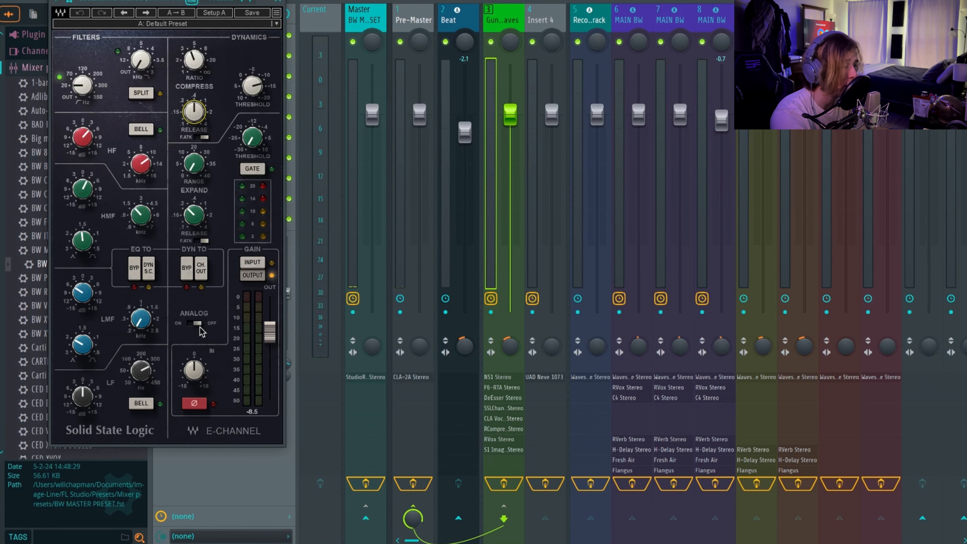
{"action": "left_click", "coordinate": [278, 2]}
Examine the bass, treble, compress and reverb settings of CLA Vocals on the Gunna Waves bus
{"action": "left_click", "coordinate": [214, 116]}
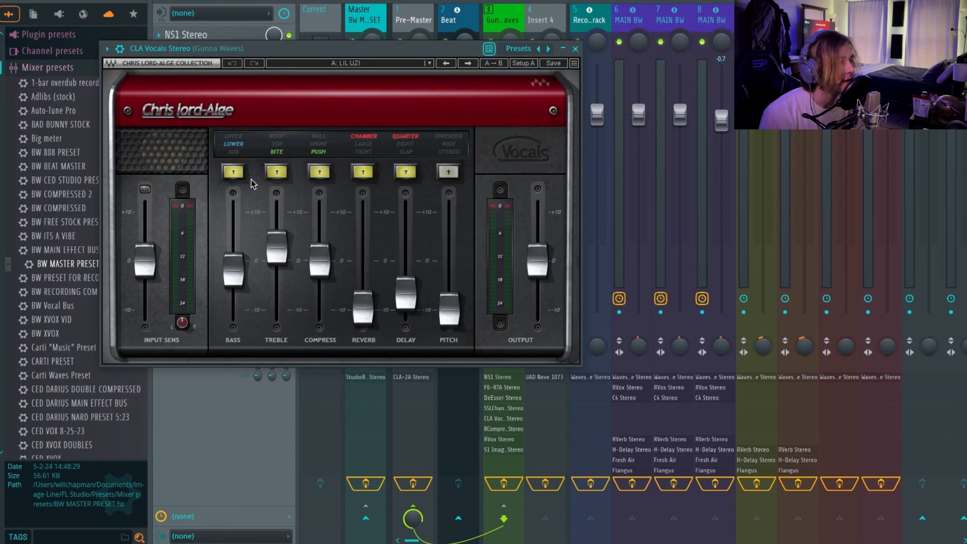
{"action": "left_click", "coordinate": [233, 271]}
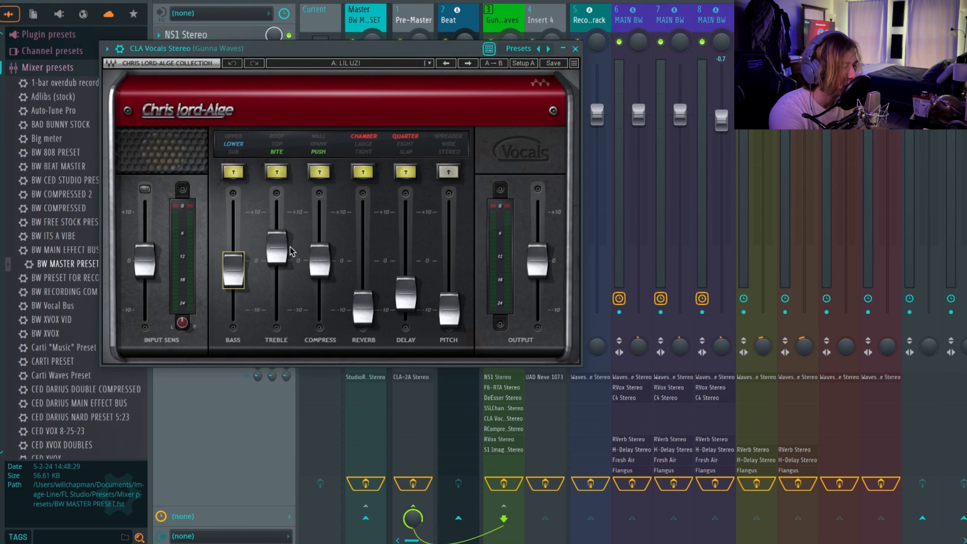
{"action": "left_click", "coordinate": [282, 250]}
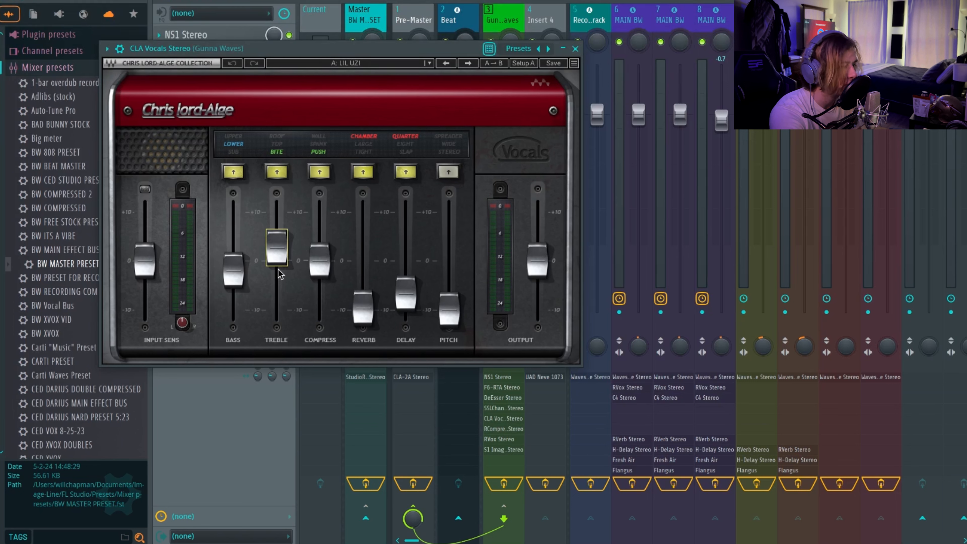
{"action": "left_click", "coordinate": [322, 268]}
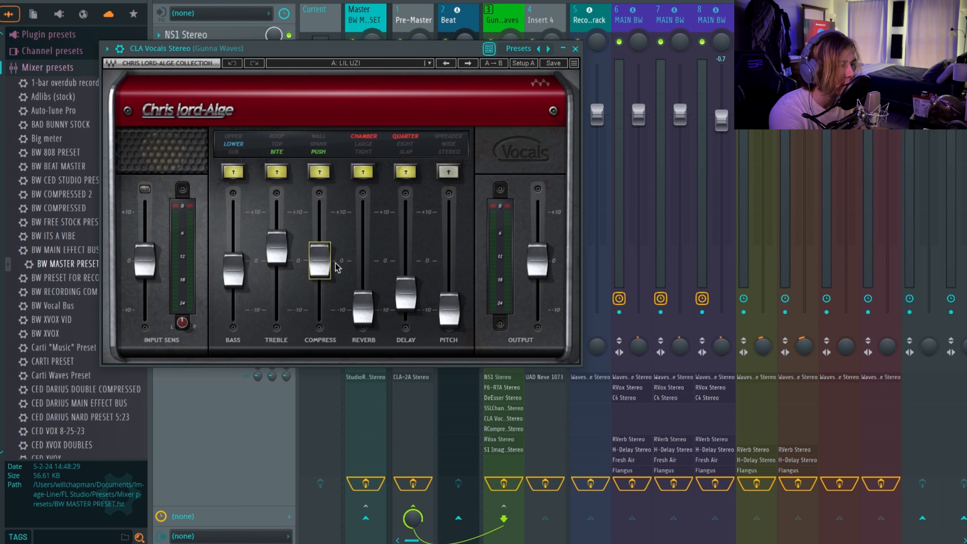
{"action": "left_click", "coordinate": [371, 313]}
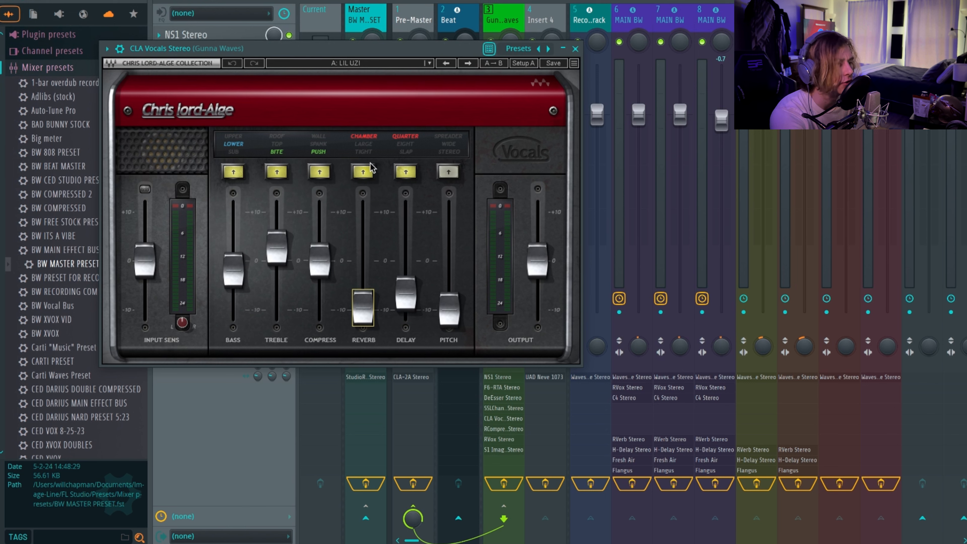
Set the reverb type to Tight and the delay type to Slap in CLA Vocals
{"action": "left_click", "coordinate": [366, 174]}
{"action": "left_click", "coordinate": [369, 174]}
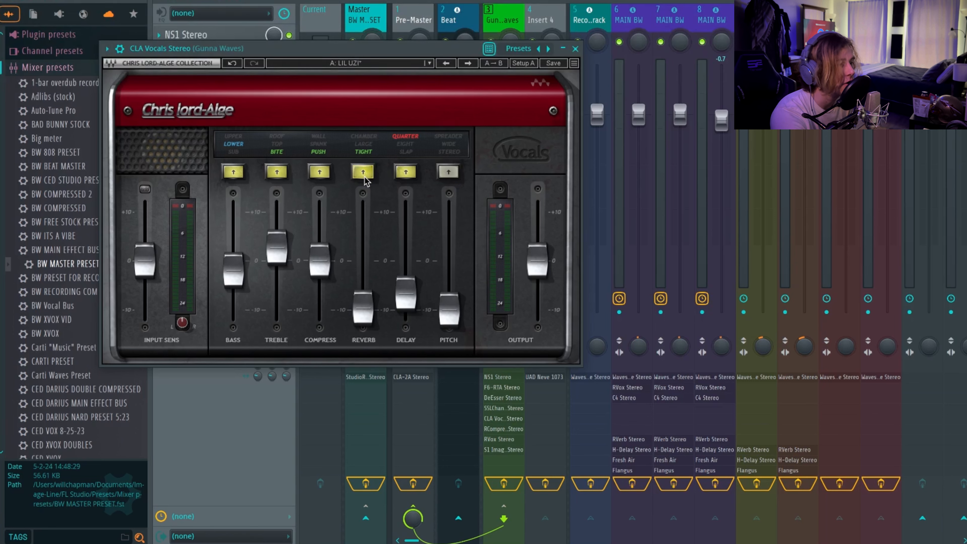
{"action": "left_click", "coordinate": [368, 175]}
{"action": "left_click", "coordinate": [368, 175]}
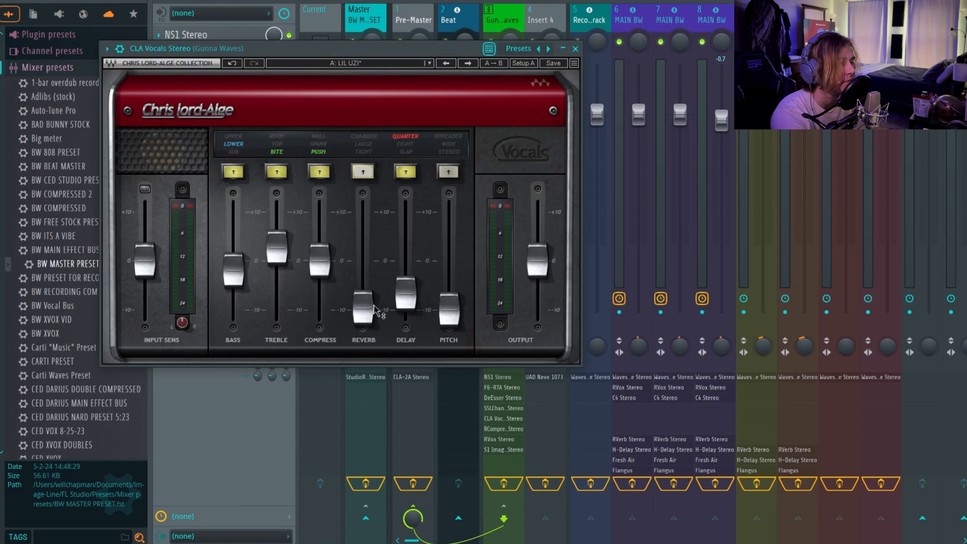
{"action": "left_click", "coordinate": [365, 173]}
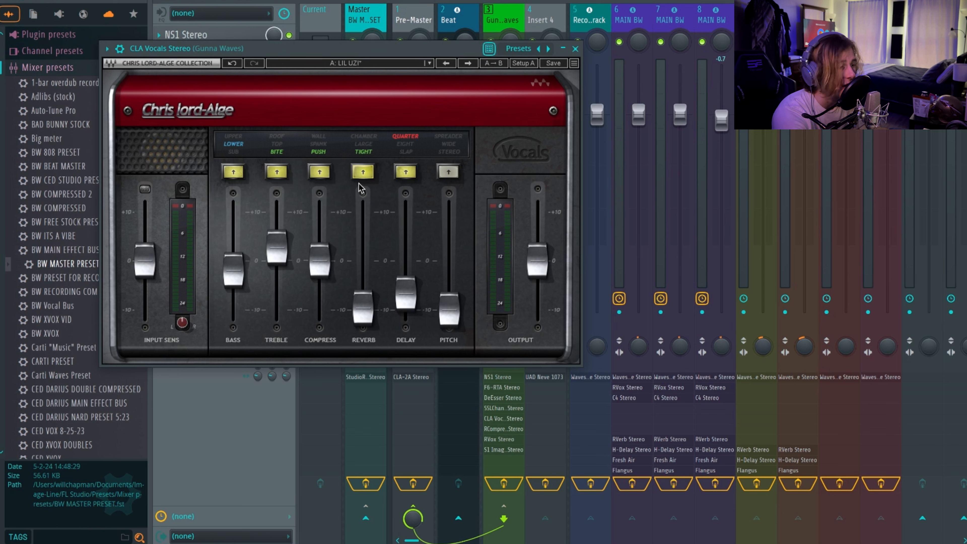
{"action": "left_click", "coordinate": [368, 175]}
{"action": "left_click", "coordinate": [368, 174]}
{"action": "left_click", "coordinate": [368, 175]}
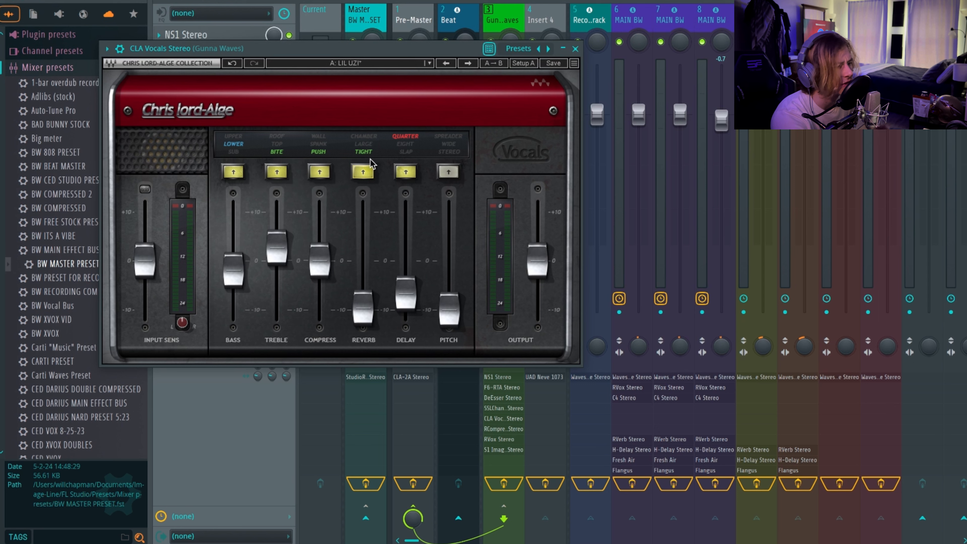
{"action": "left_click", "coordinate": [406, 172]}
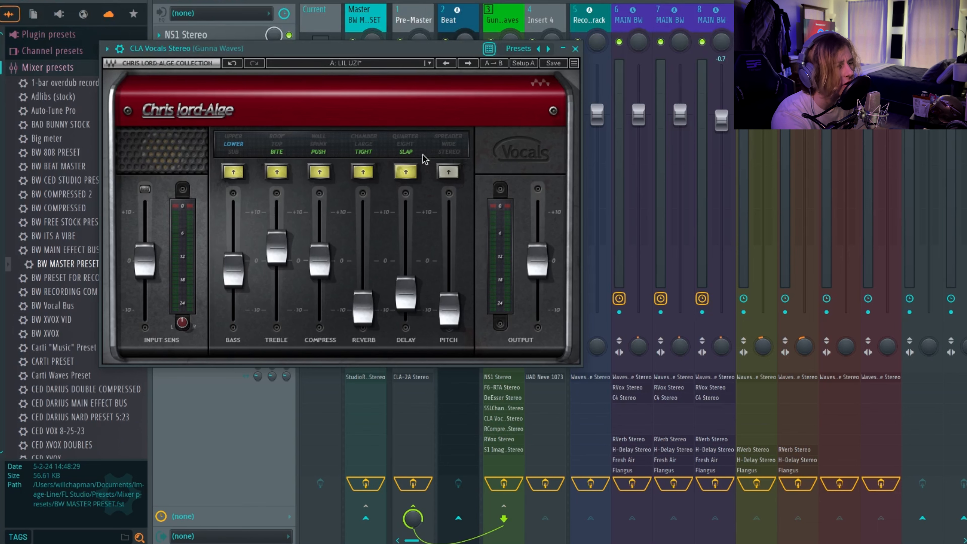
Review the settings of RCompressor, RVox and S1 Imager on the Gunna Waves bus
{"action": "key", "text": "Escape"}
{"action": "left_click", "coordinate": [221, 136]}
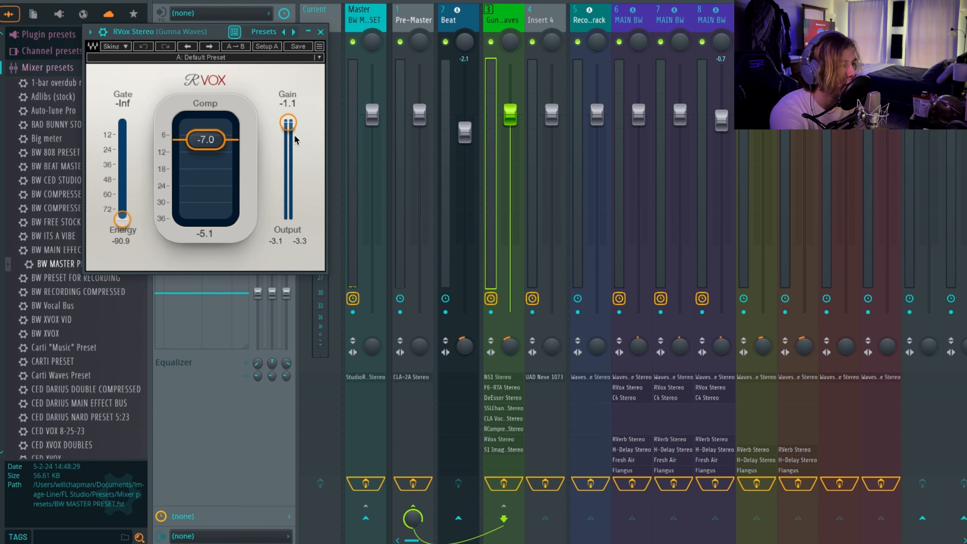
{"action": "key", "text": "Escape"}
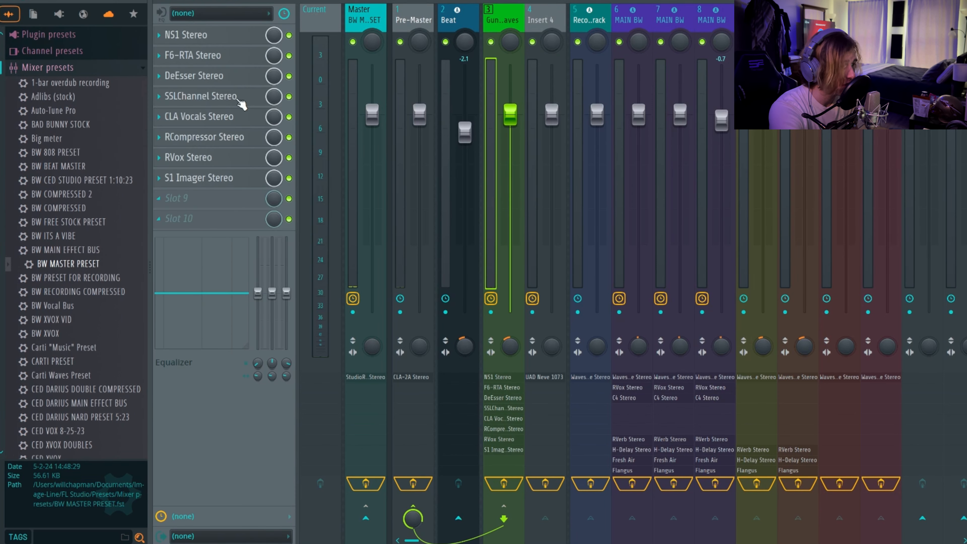
{"action": "left_click", "coordinate": [198, 179]}
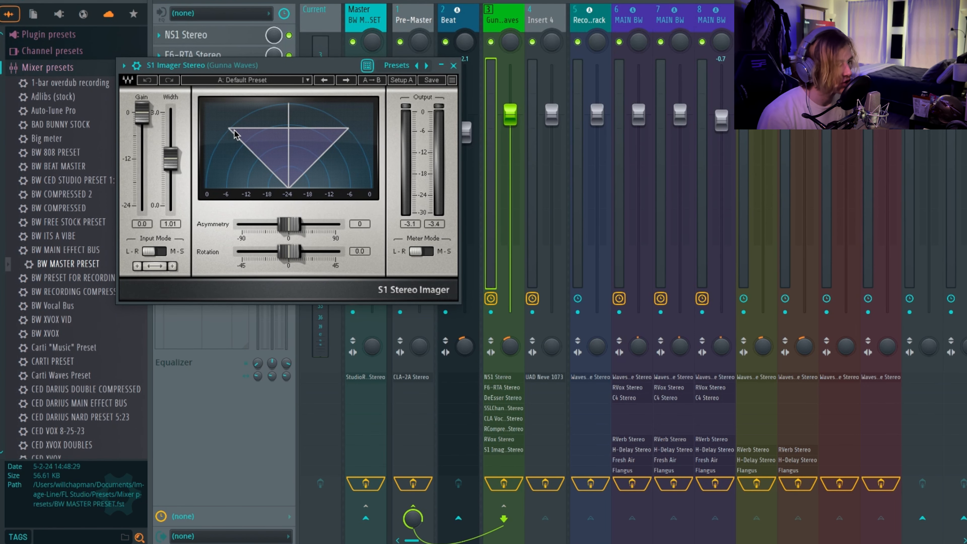
{"action": "key", "text": "Escape"}
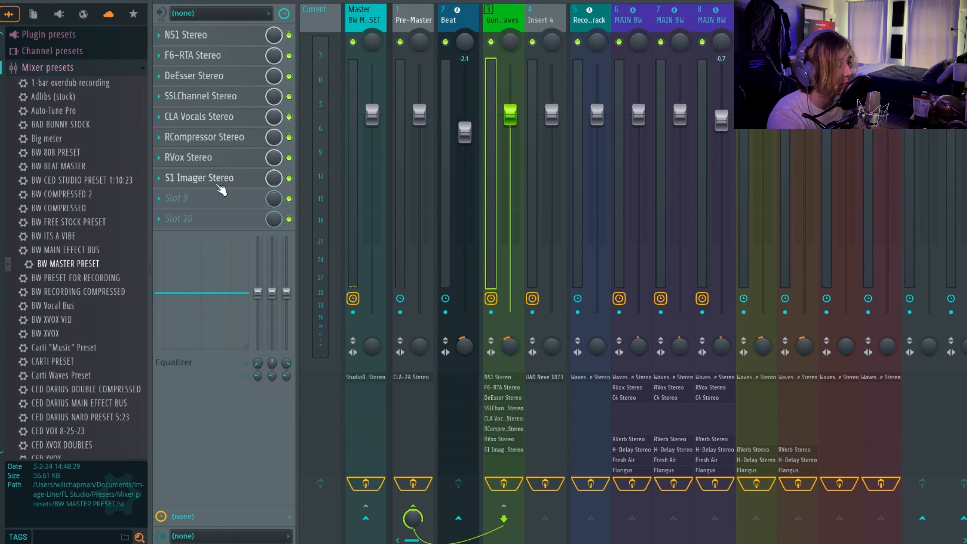
Examine the preamp and EQ settings of the UAD Neve 1073 on the Insert 4 track
{"action": "left_click", "coordinate": [545, 19]}
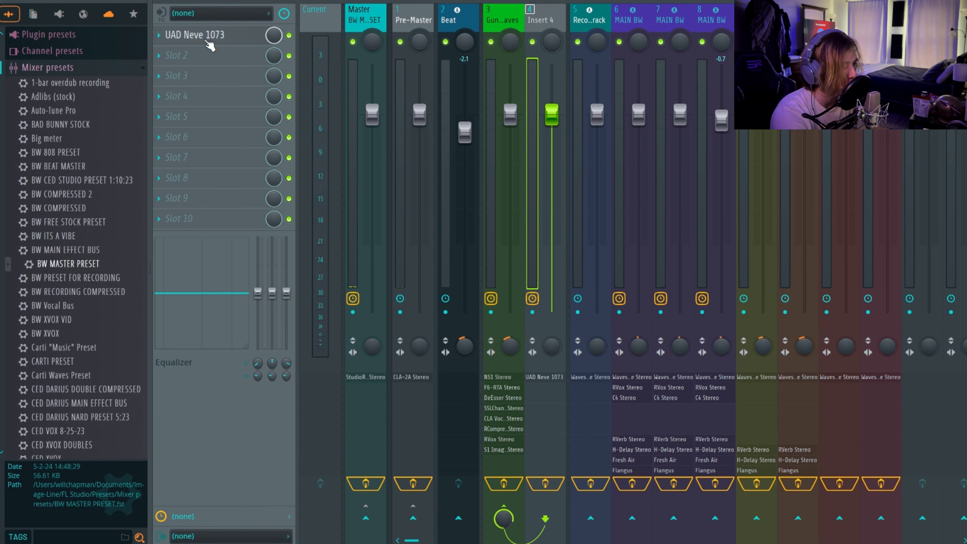
{"action": "left_click", "coordinate": [216, 38]}
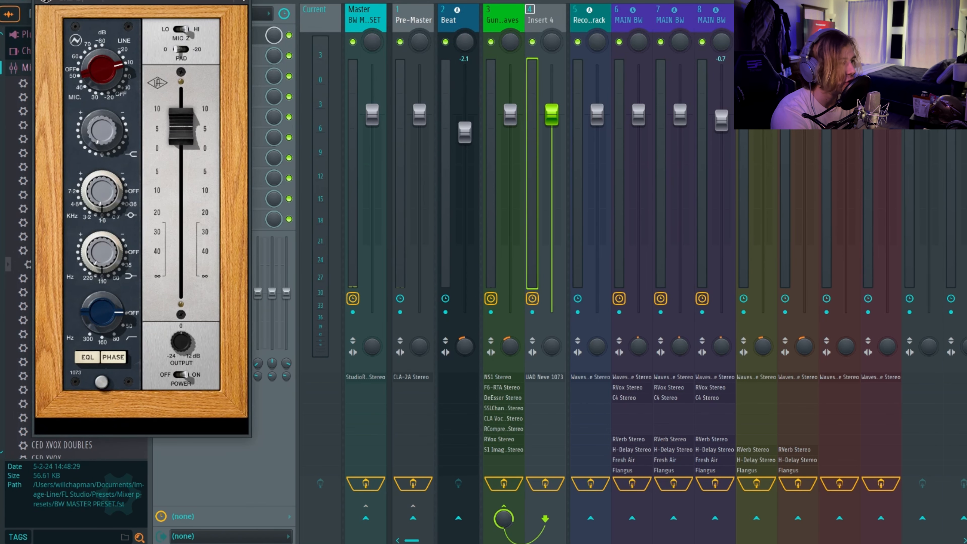
{"action": "left_click", "coordinate": [244, 1]}
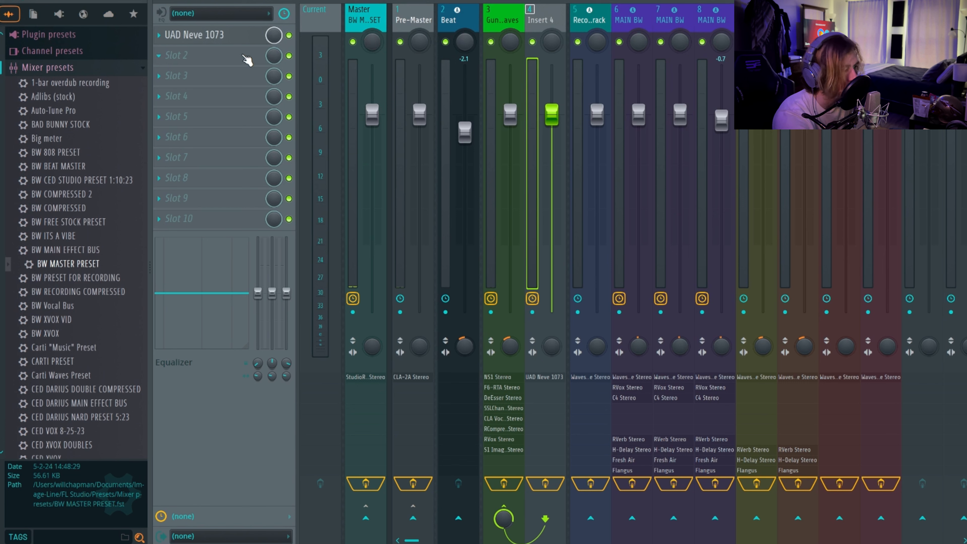
{"action": "left_click", "coordinate": [204, 36]}
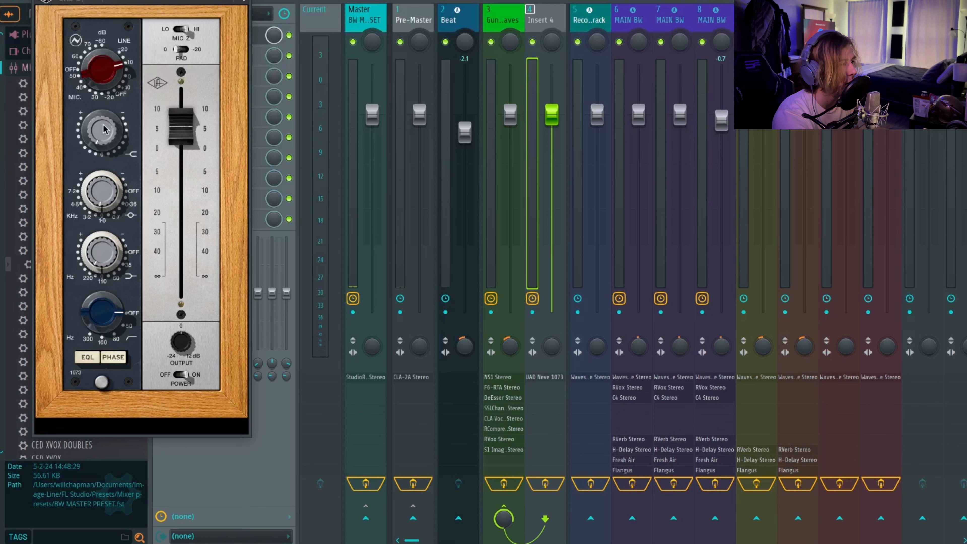
{"action": "left_click_drag", "start_coordinate": [72, 1], "coordinate": [181, 11]}
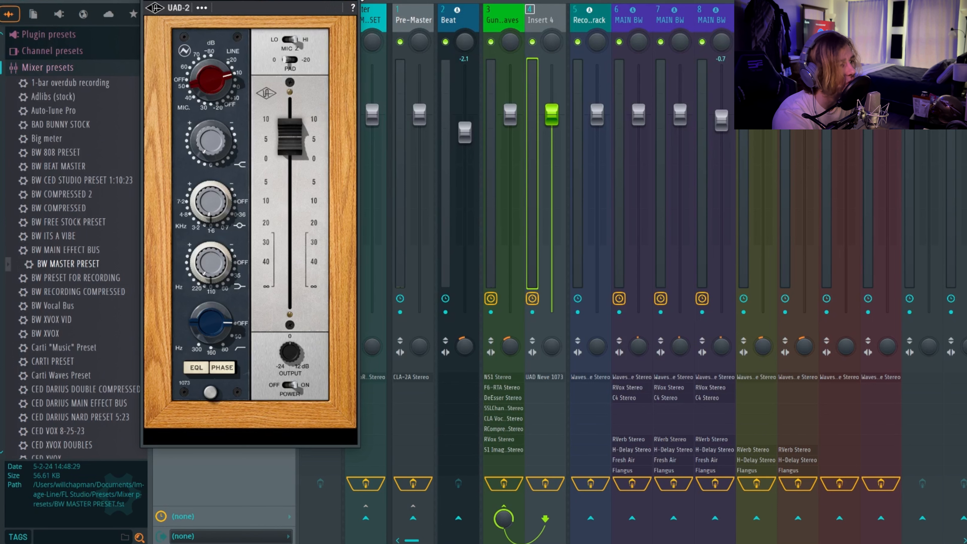
{"action": "left_click", "coordinate": [357, 3]}
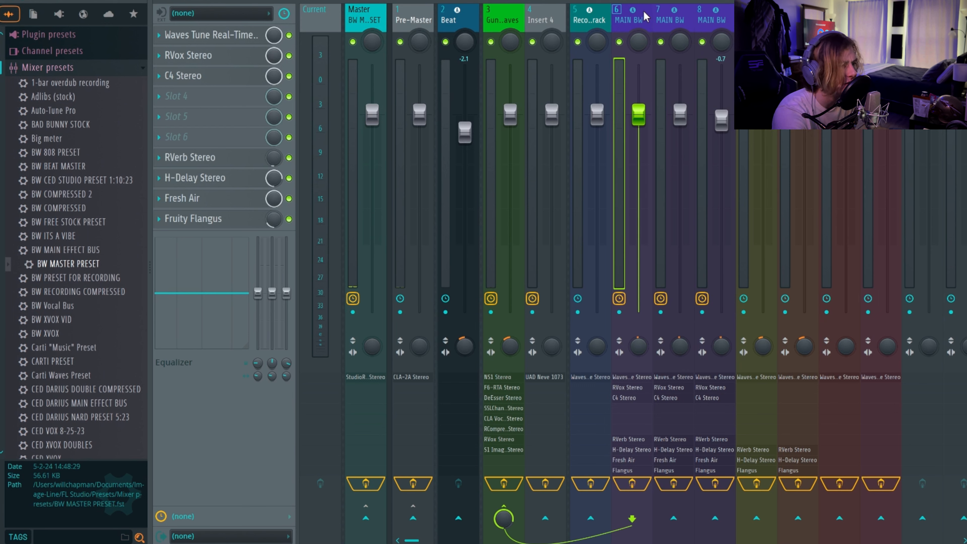
Compare the Gunna Waves and first MAIN BW chains, and review Waves Tune Real-Time and RVox on the MAIN BW track
{"action": "left_click", "coordinate": [504, 23]}
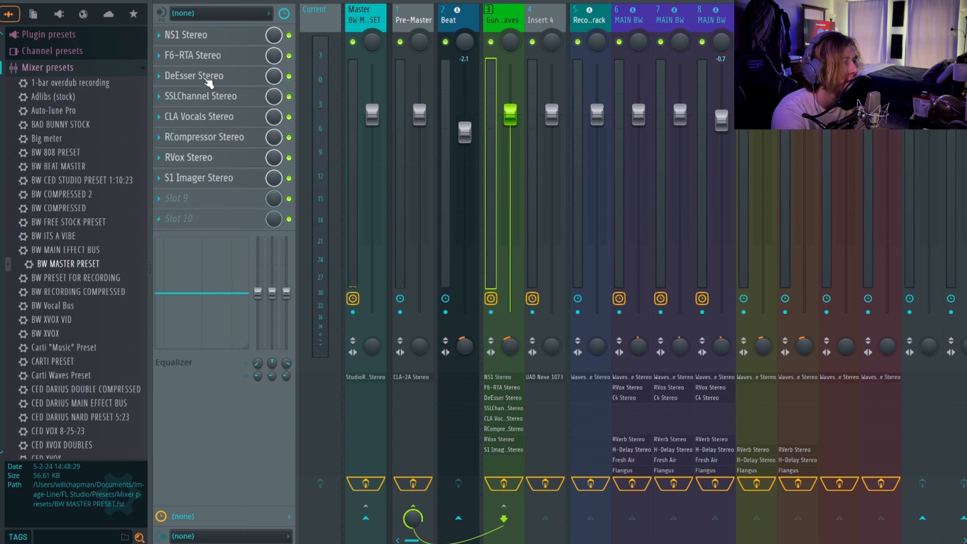
{"action": "left_click", "coordinate": [633, 15]}
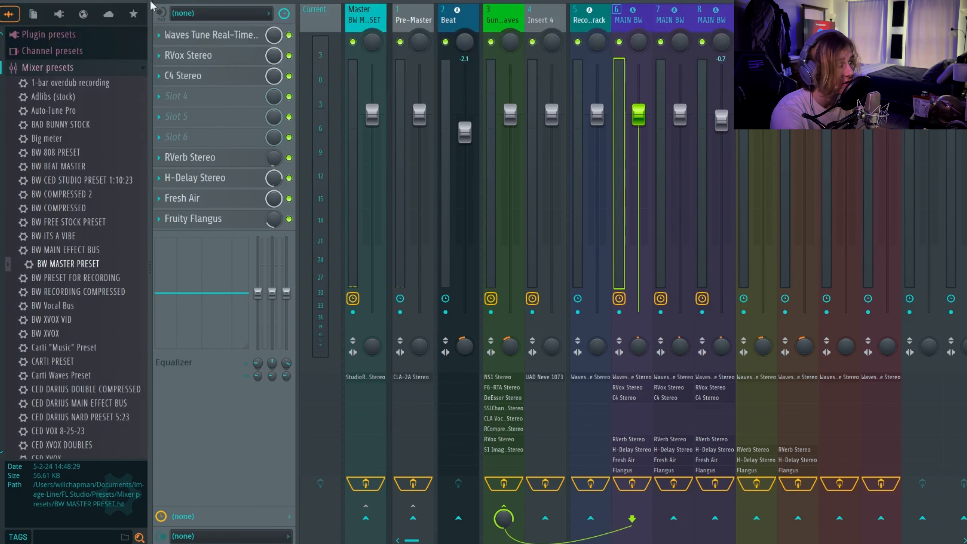
{"action": "left_click", "coordinate": [189, 35]}
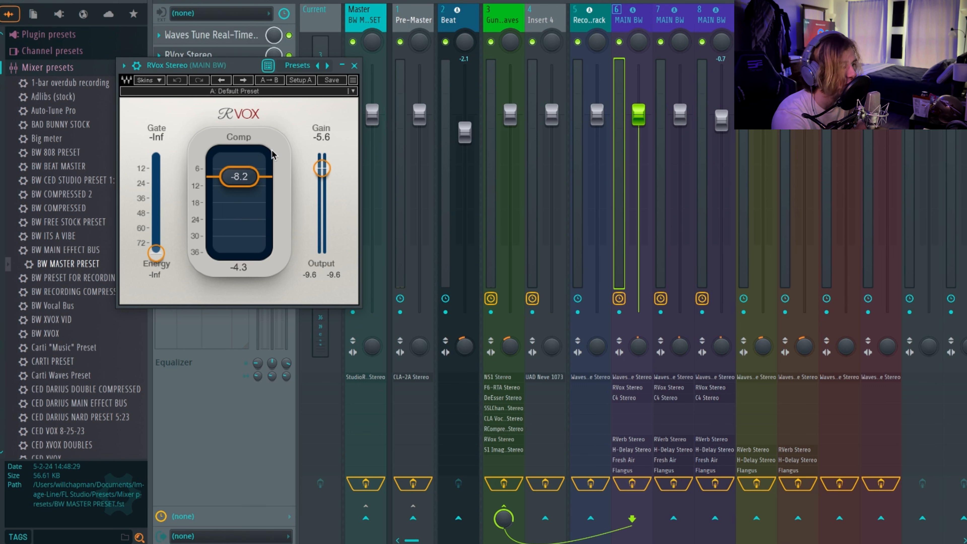
{"action": "left_click", "coordinate": [354, 66]}
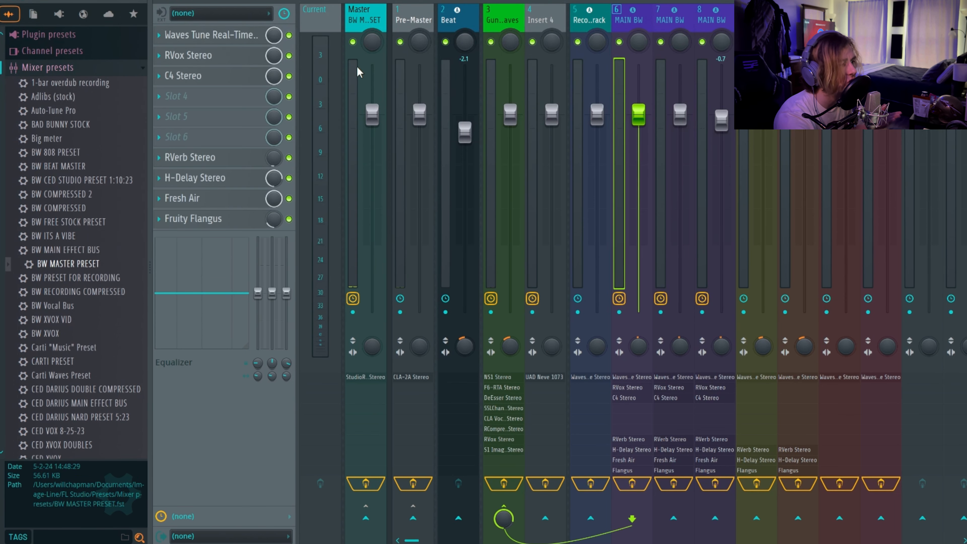
Review the Pop vocal preset and the lowest band of the C4 multiband processor on the first MAIN BW track
{"action": "left_click", "coordinate": [220, 87]}
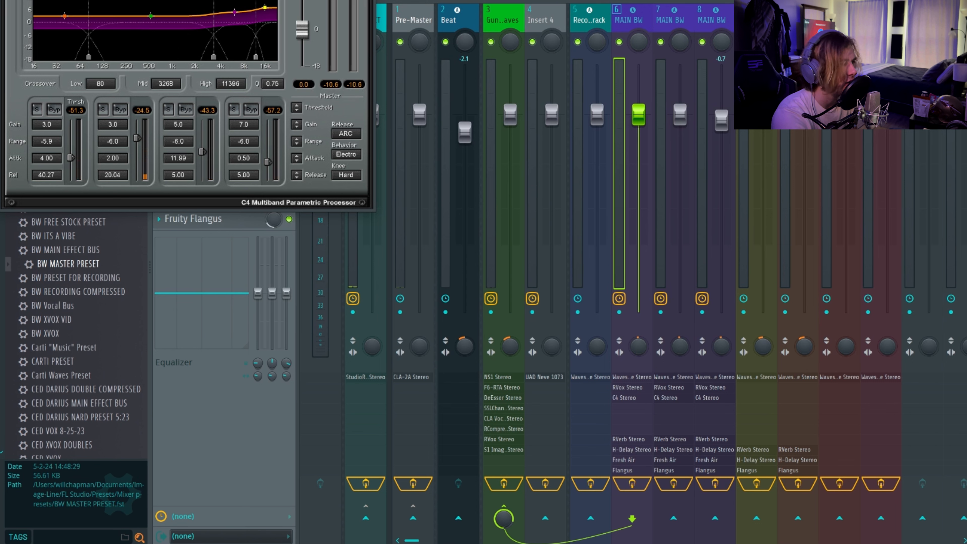
{"action": "left_click", "coordinate": [263, 2]}
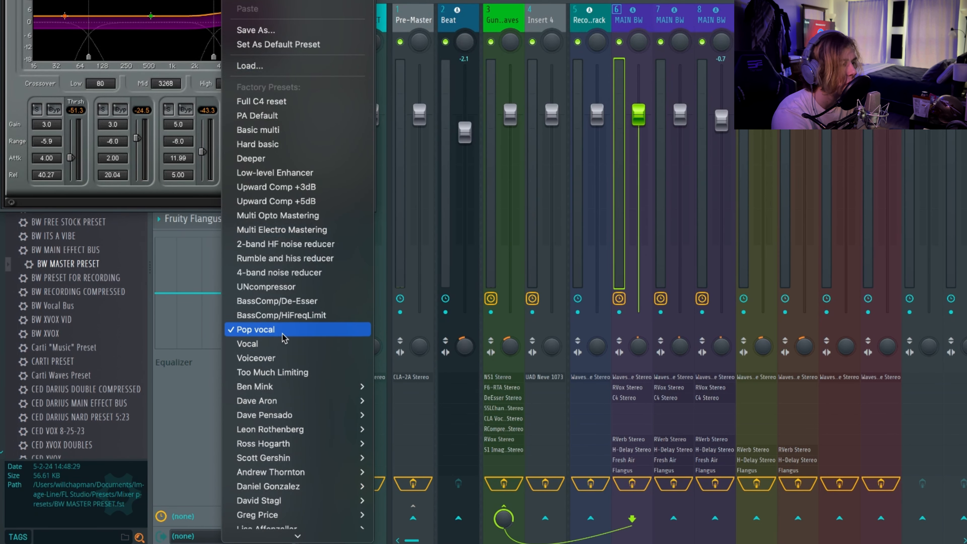
{"action": "left_click", "coordinate": [266, 330]}
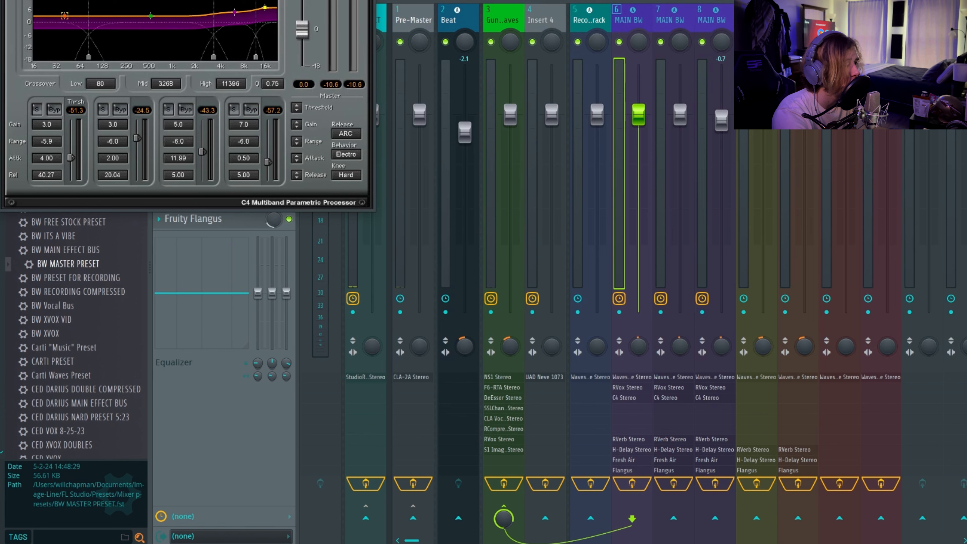
{"action": "left_click_drag", "start_coordinate": [65, 15], "coordinate": [66, 14]}
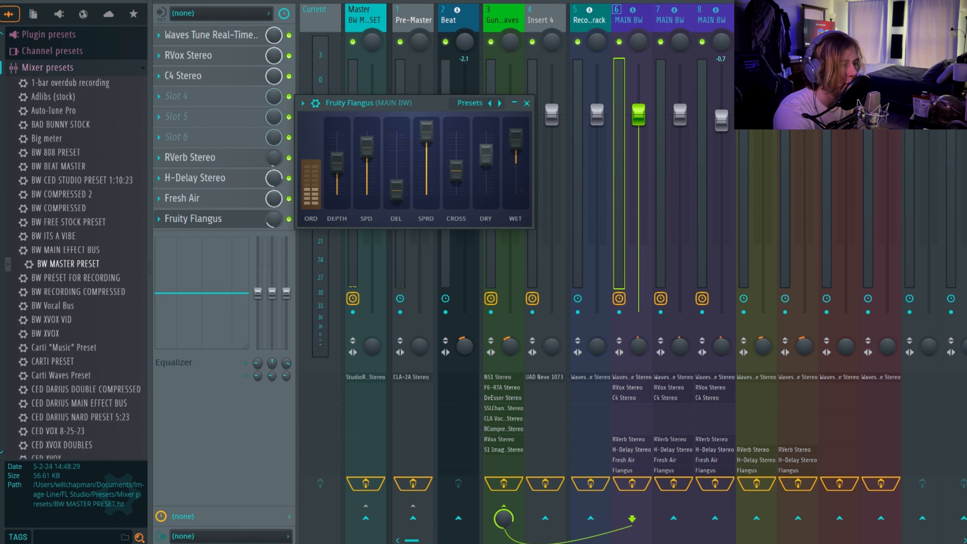
Raise the dry level of Fruity Flangus on the first MAIN BW track to match its wet level, and close the plugin
{"action": "mouse_move", "coordinate": [515, 139]}
{"action": "left_mouse_down"}
{"action": "mouse_move", "coordinate": [515, 156]}
{"action": "mouse_move", "coordinate": [516, 131]}
{"action": "mouse_move", "coordinate": [518, 144]}
{"action": "left_mouse_up"}
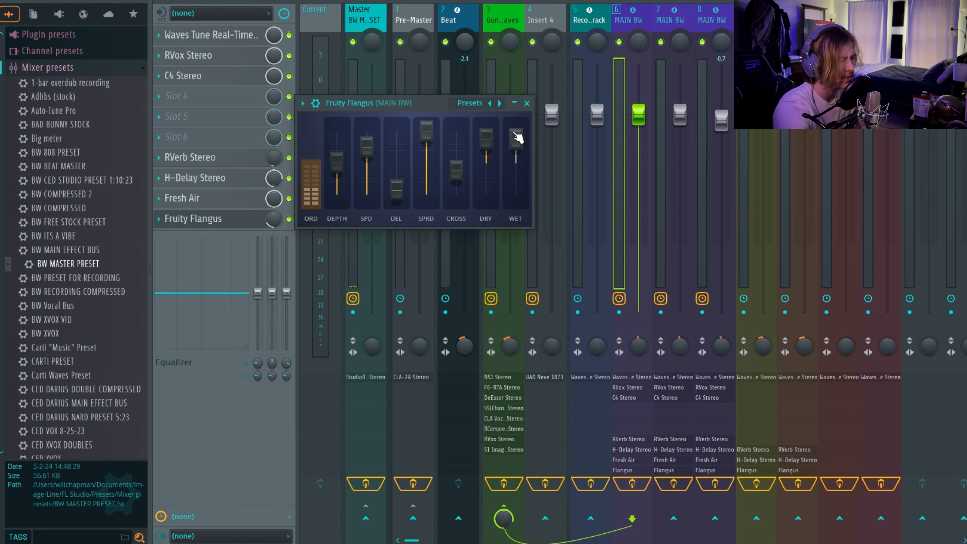
{"action": "left_click", "coordinate": [526, 103]}
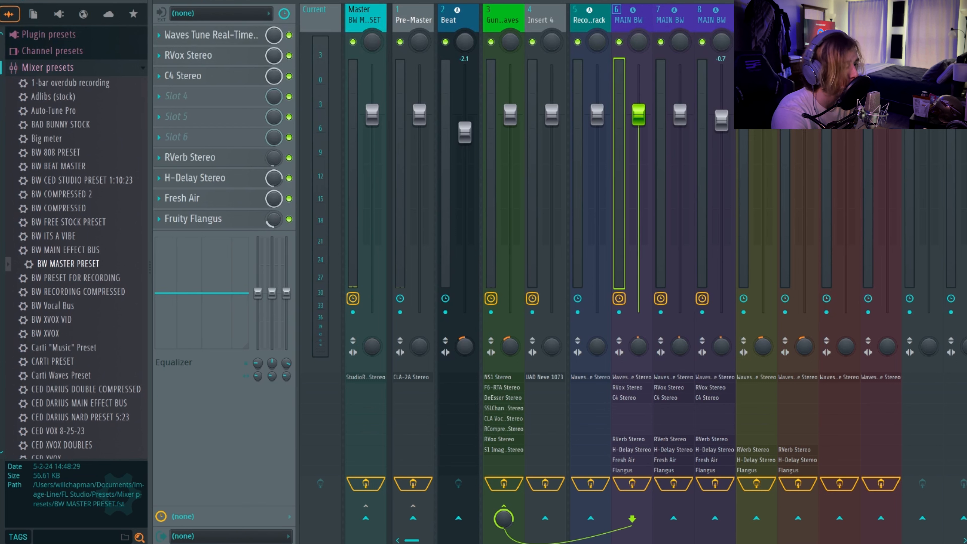
Check the Gunna Waves chain, then review the Master track's StudioRack plugin rack and its Volume, Saturation, Low and High macros
{"action": "left_click", "coordinate": [504, 20]}
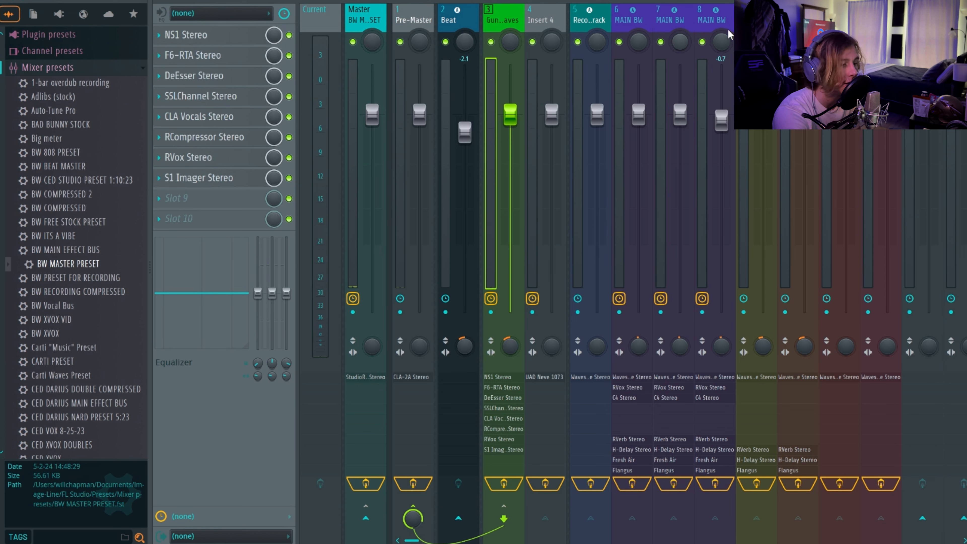
{"action": "left_click", "coordinate": [370, 31]}
{"action": "left_click", "coordinate": [198, 35]}
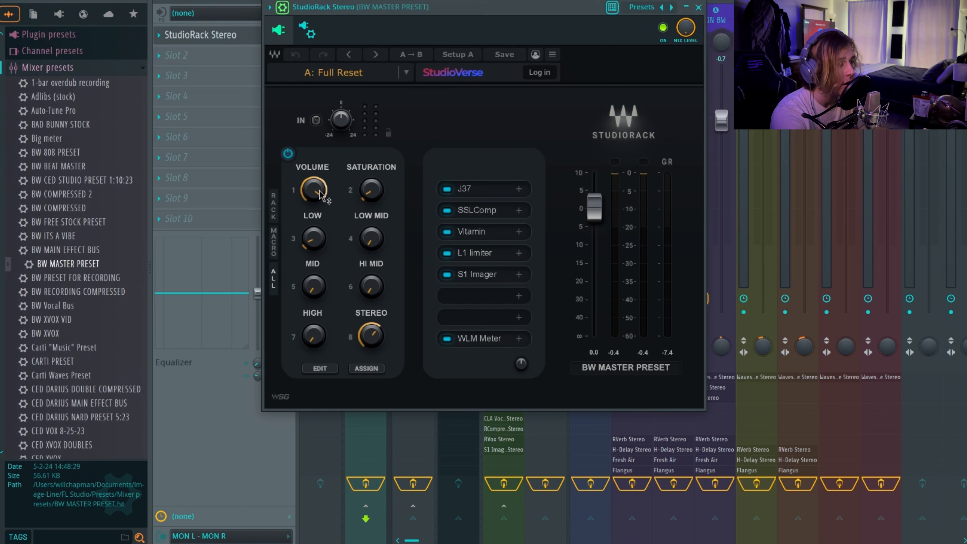
{"action": "left_click_drag", "start_coordinate": [320, 192], "coordinate": [321, 198]}
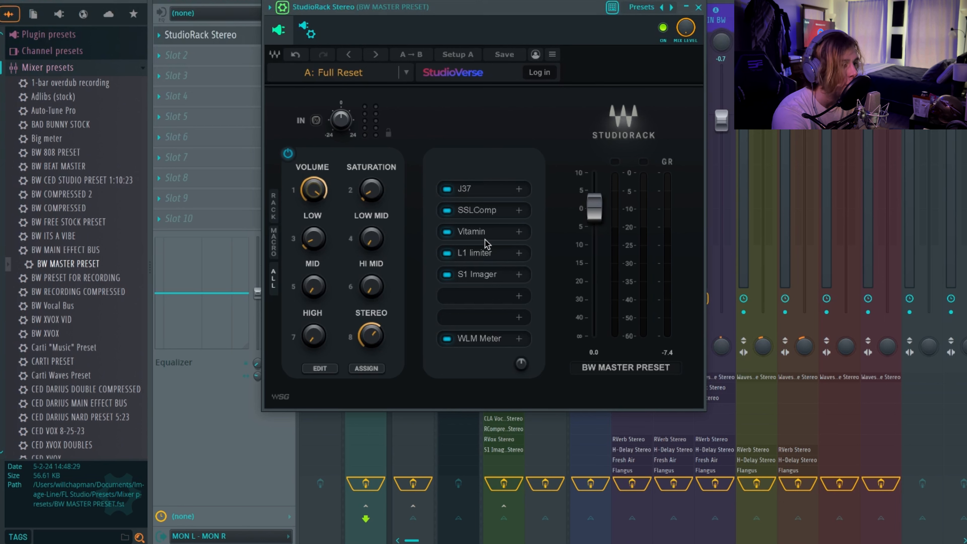
{"action": "left_click", "coordinate": [485, 250]}
{"action": "key", "text": "Escape"}
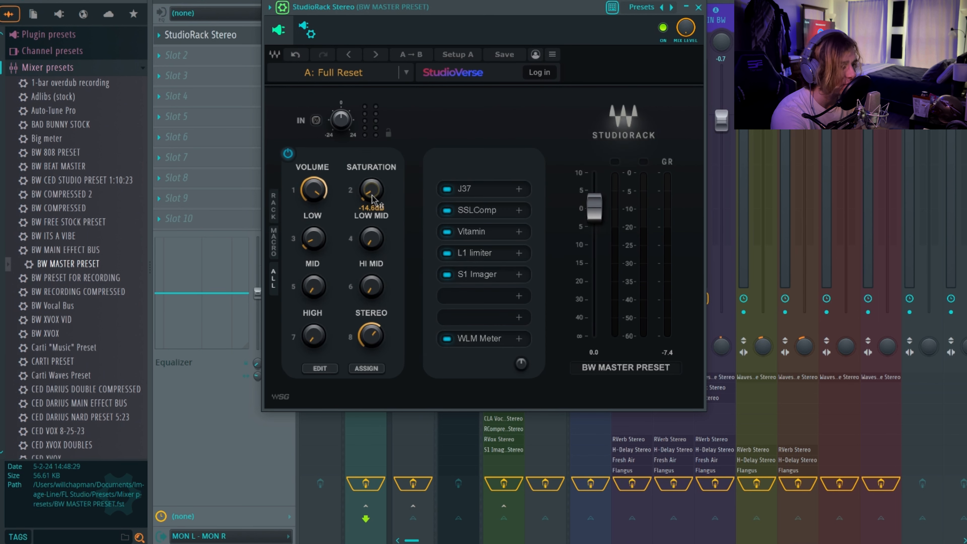
{"action": "left_click", "coordinate": [311, 240]}
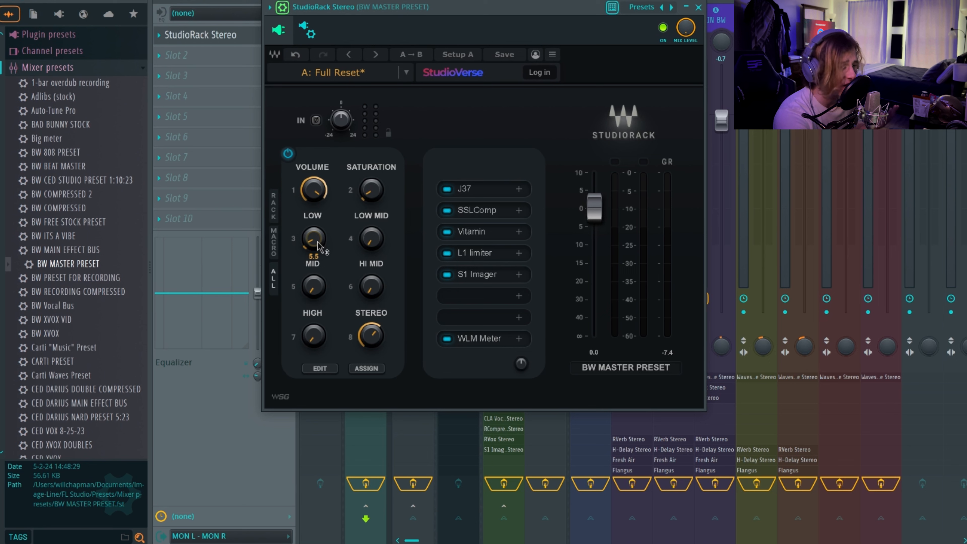
{"action": "mouse_move", "coordinate": [313, 341]}
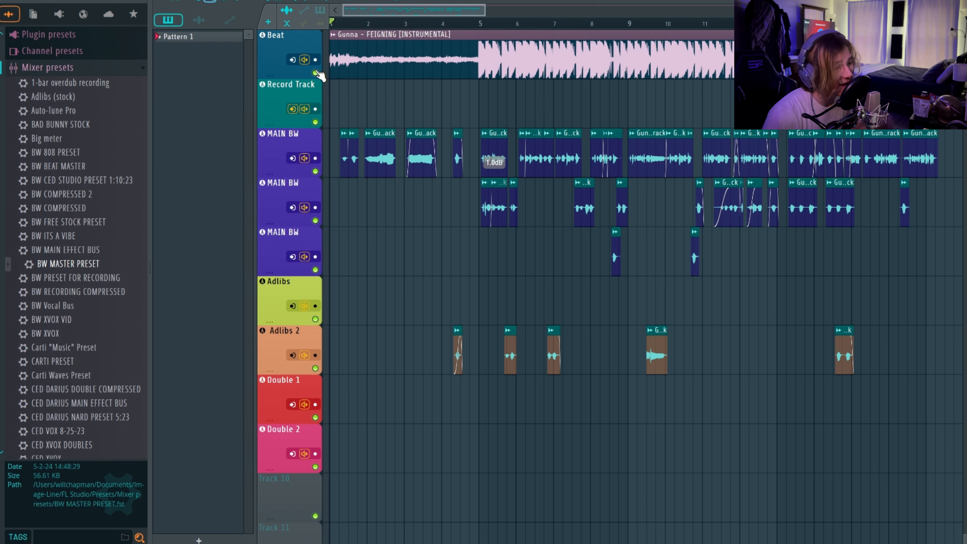
Mute the Beat track and play the vocals on their own from the start of the arrangement, then stop playback
{"action": "left_click", "coordinate": [316, 73]}
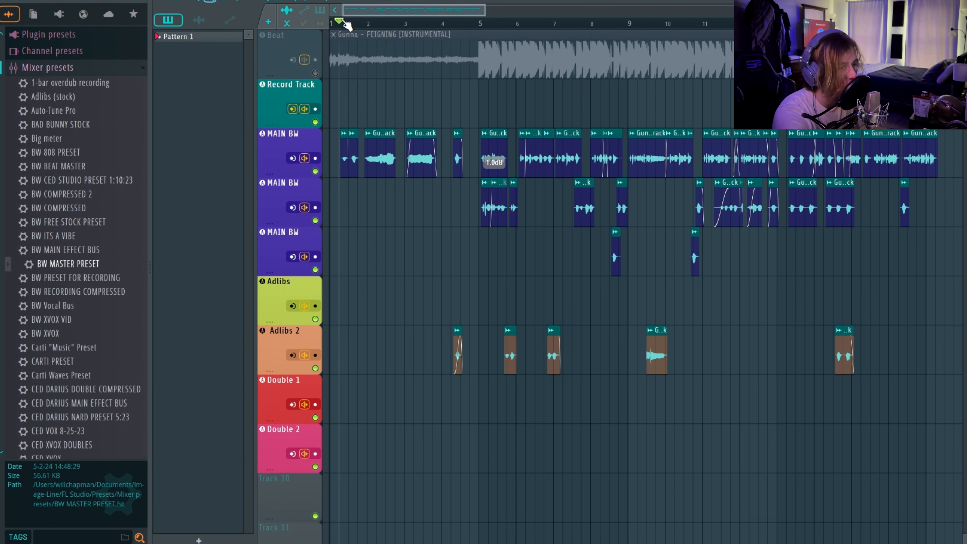
{"action": "key", "text": "space"}
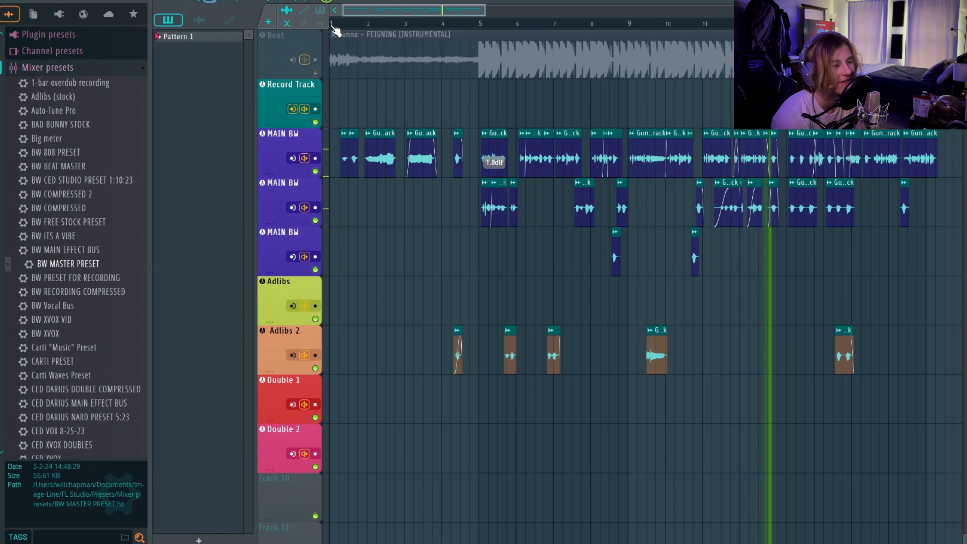
{"action": "key", "text": "space"}
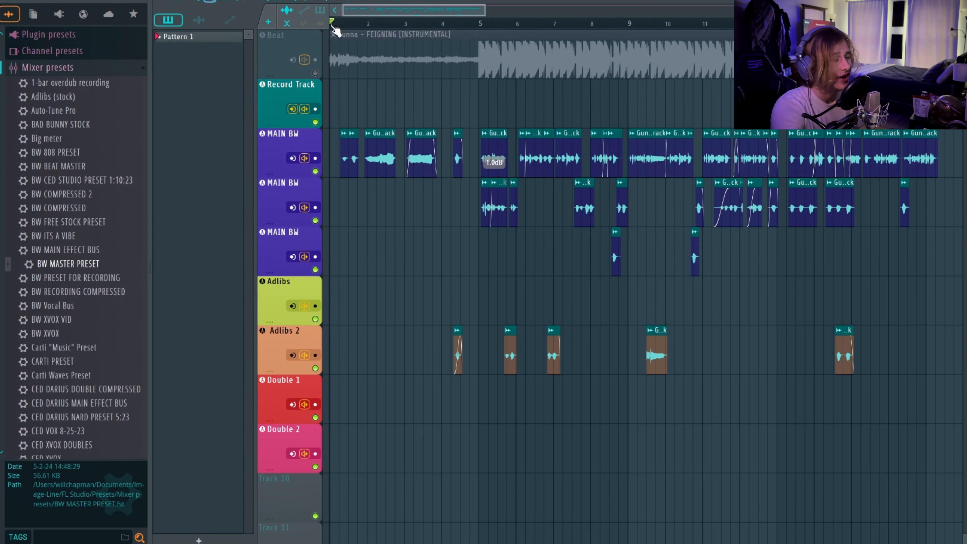
Unmute the Beat track and play the full mix with the vocal presets on from the start, then stop playback
{"action": "left_click", "coordinate": [316, 72]}
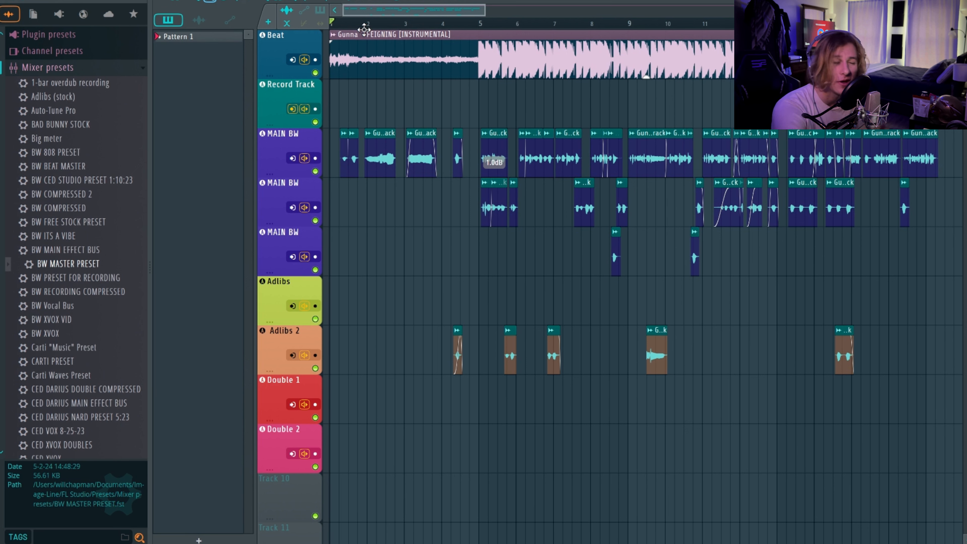
{"action": "key", "text": "space"}
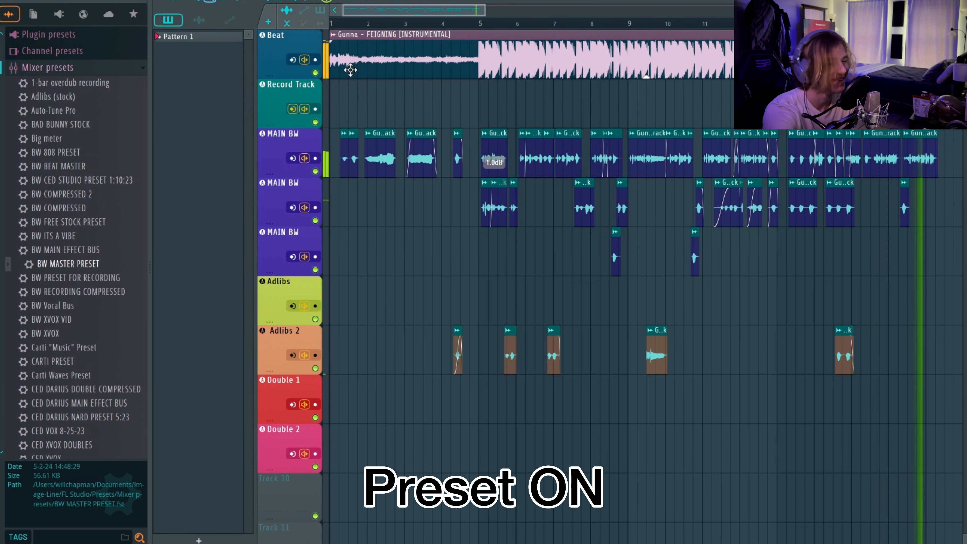
{"action": "key", "text": "space"}
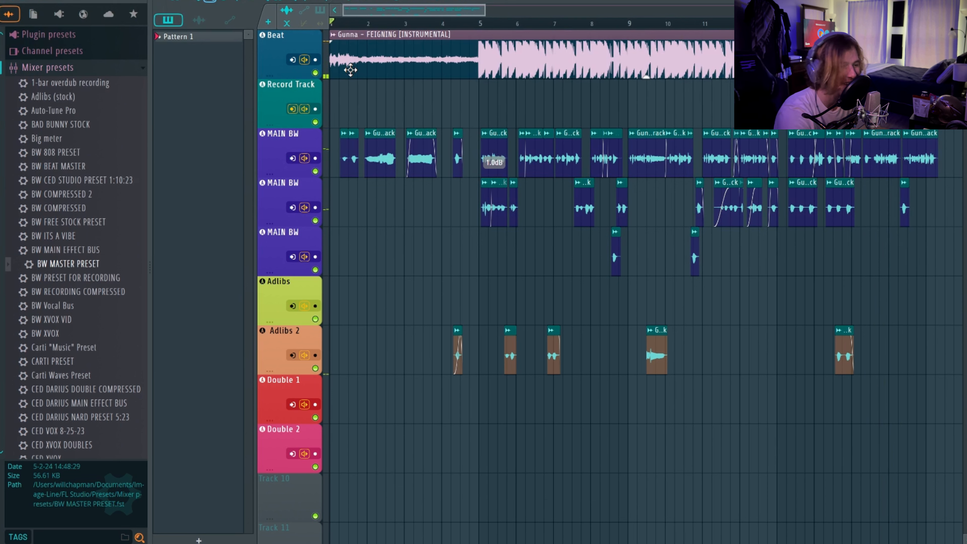